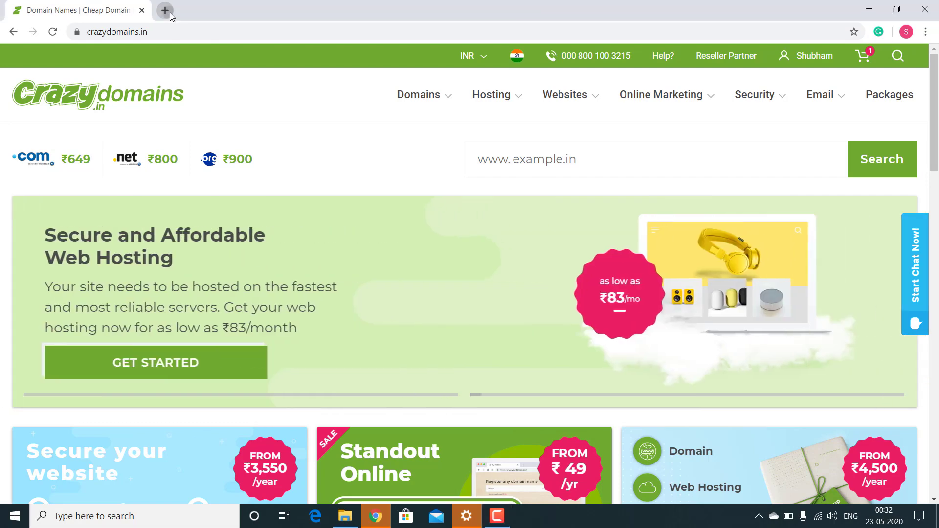
Log in to the Crazy Domains account with Facebook and open the Account Manager to view the registered domains
{"action": "left_click", "coordinate": [165, 10]}
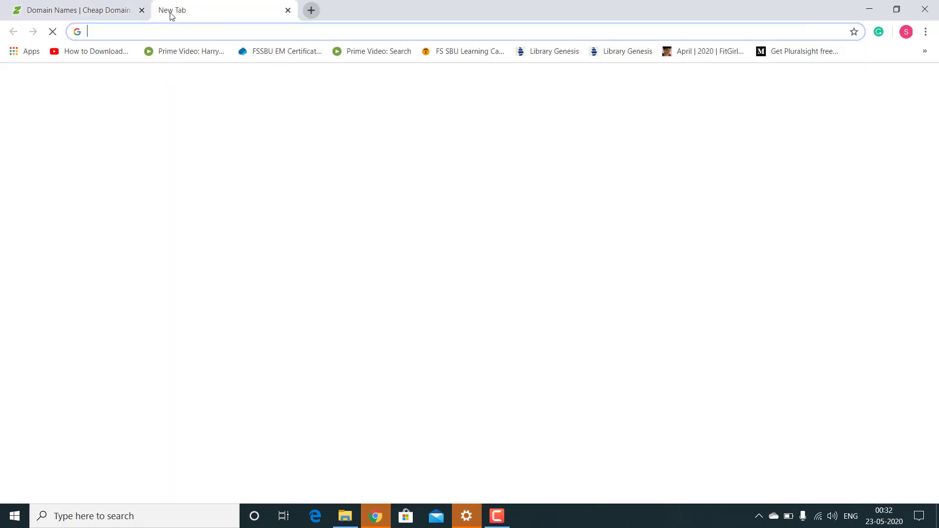
{"action": "left_click", "coordinate": [90, 7]}
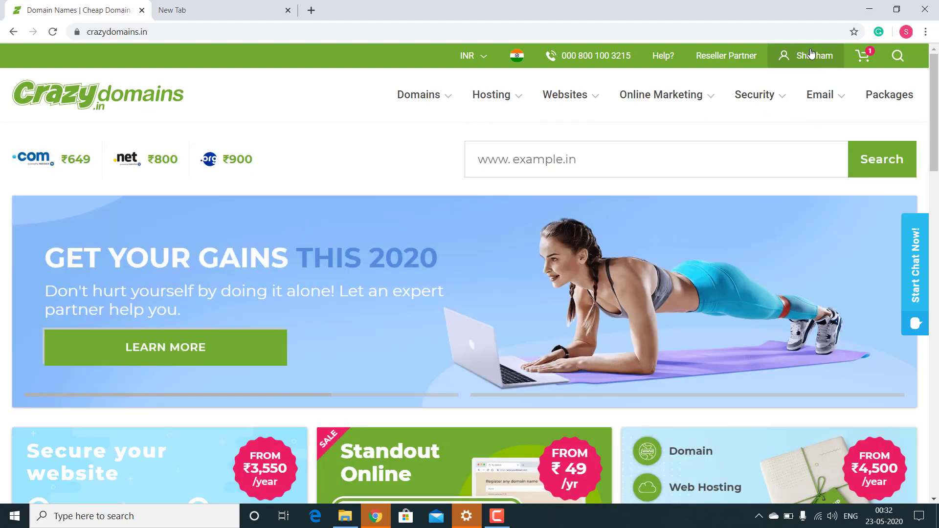
{"action": "left_click", "coordinate": [812, 53]}
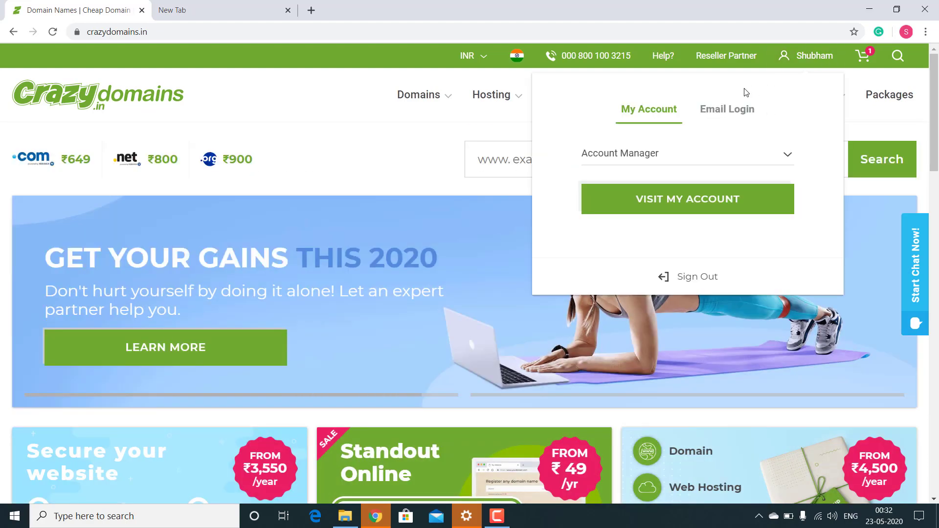
{"action": "left_click", "coordinate": [665, 198]}
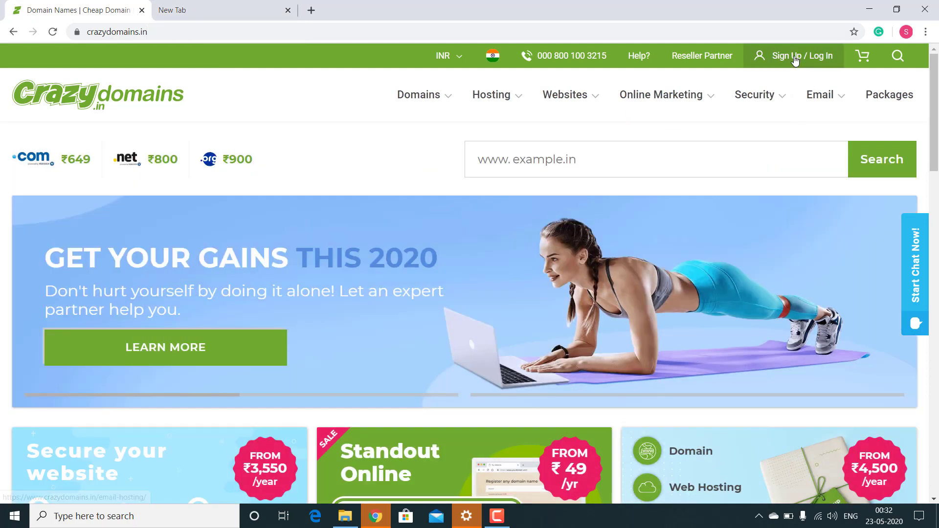
{"action": "left_click", "coordinate": [796, 57]}
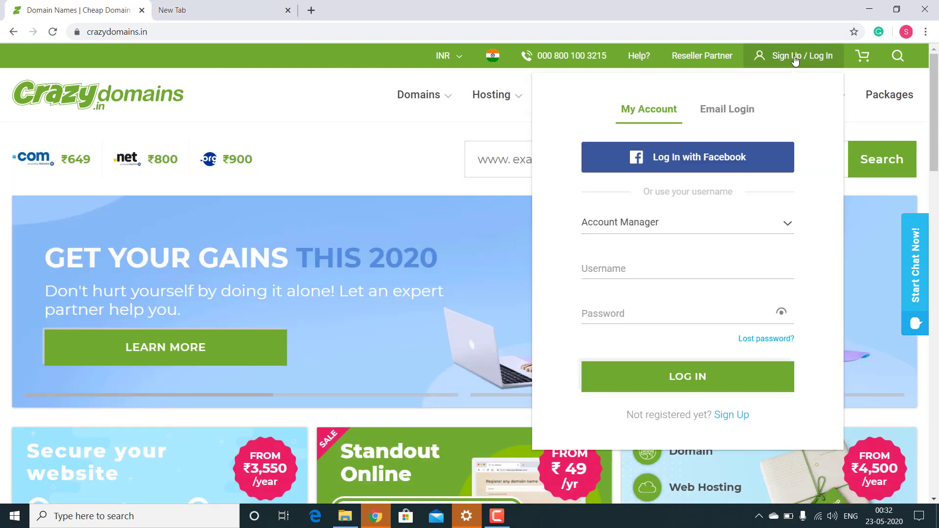
{"action": "left_click", "coordinate": [654, 157]}
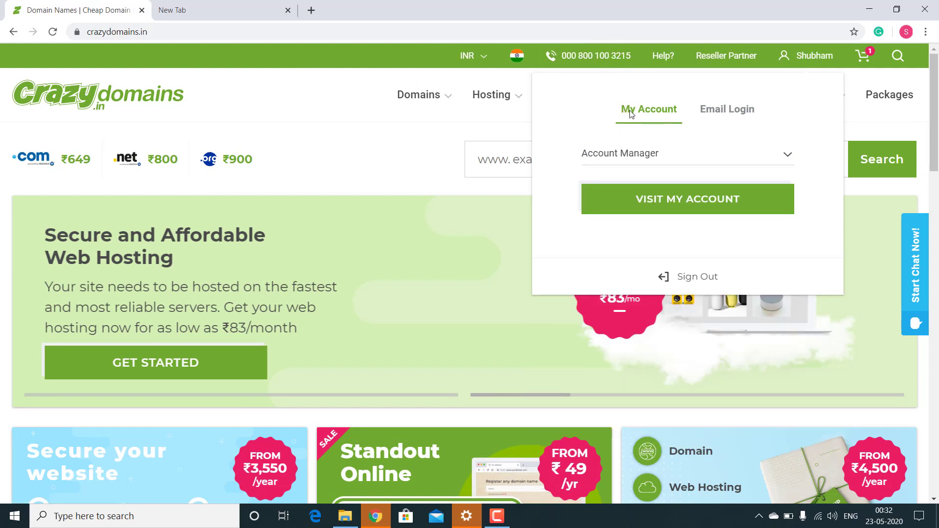
{"action": "left_click", "coordinate": [685, 200]}
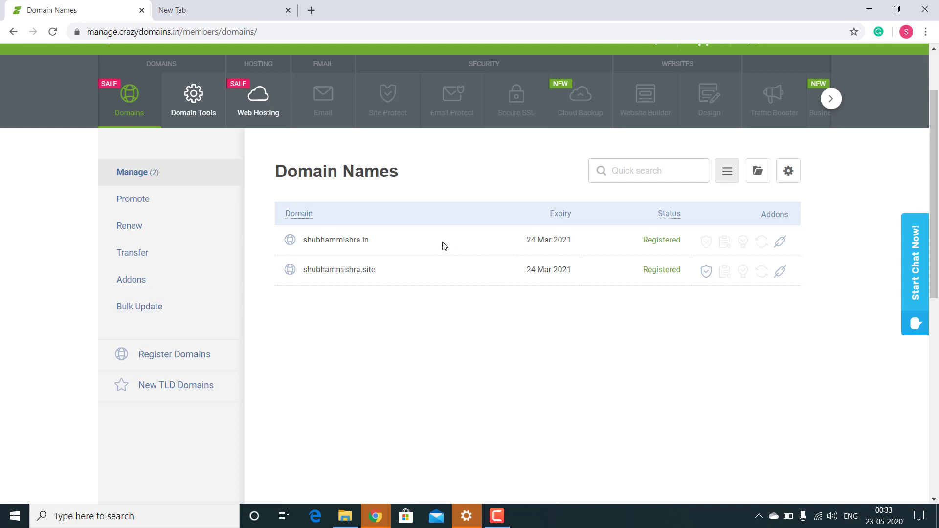
Go to aws.amazon.com in the empty browser tab, enter the AWS Management Console and open the S3 service
{"action": "left_click", "coordinate": [234, 17]}
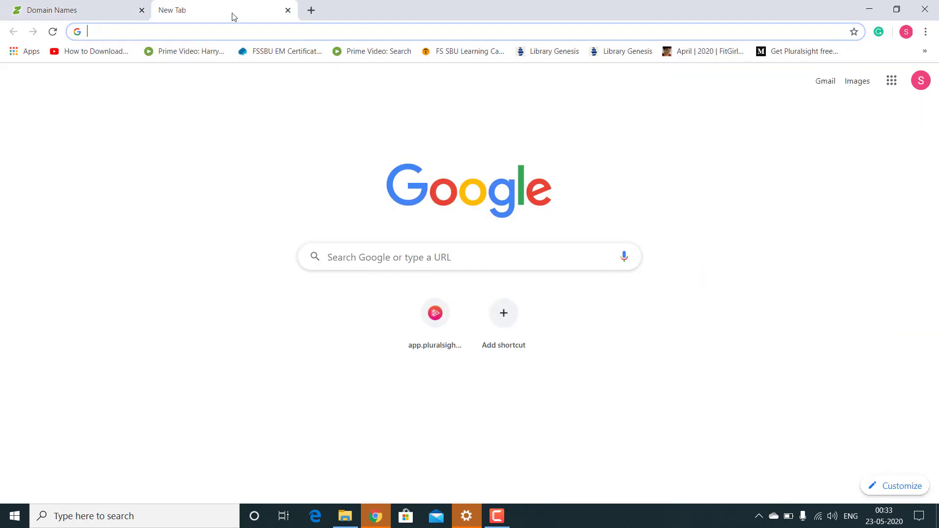
{"action": "type", "text": "aws"}
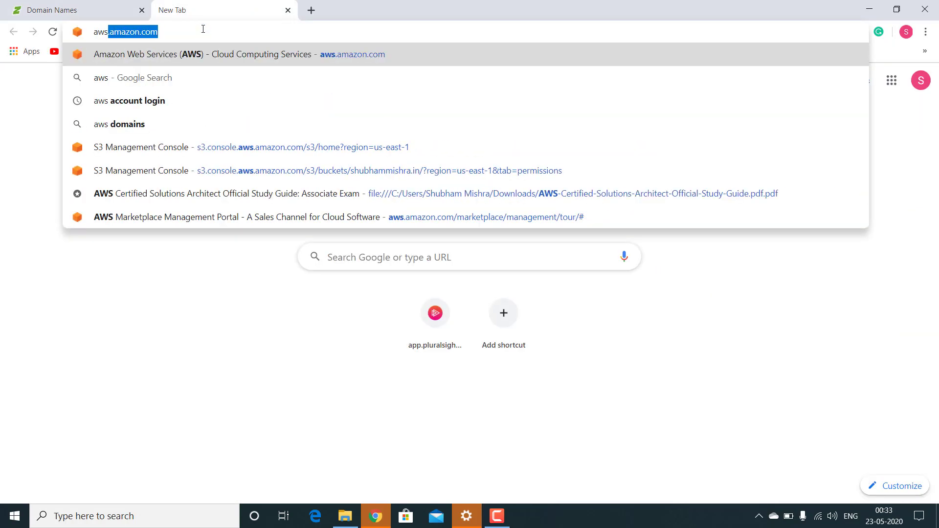
{"action": "key", "text": "Return"}
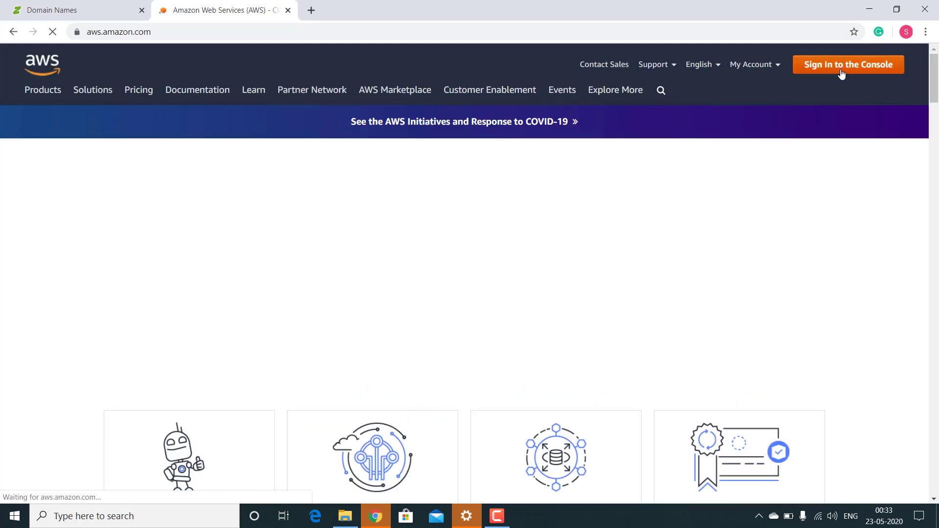
{"action": "left_click", "coordinate": [842, 73]}
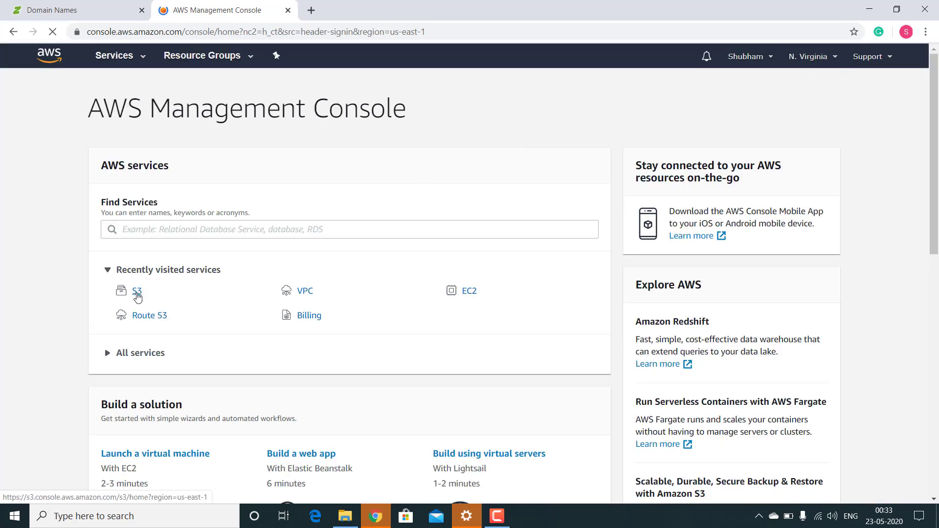
{"action": "left_click", "coordinate": [137, 293]}
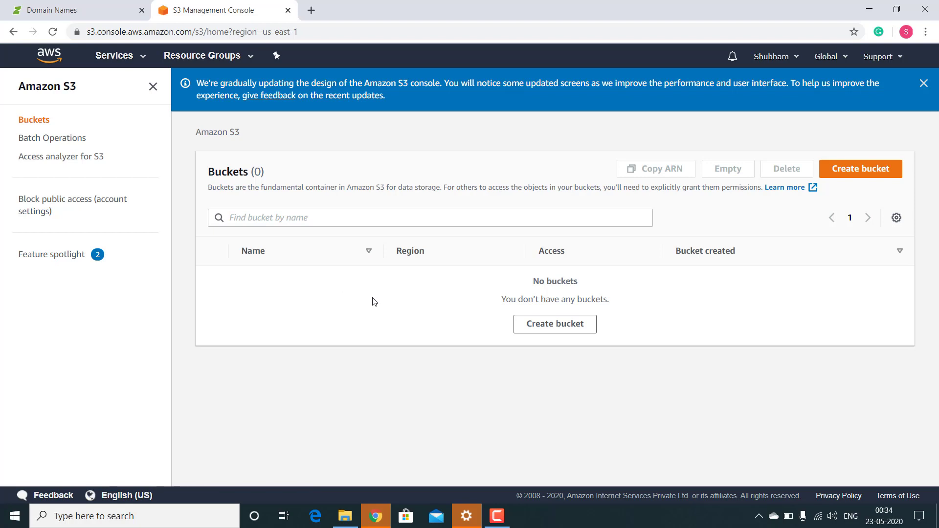
Start creating an S3 bucket and enter the full name of the registered .in domain as the bucket name
{"action": "left_click", "coordinate": [862, 170]}
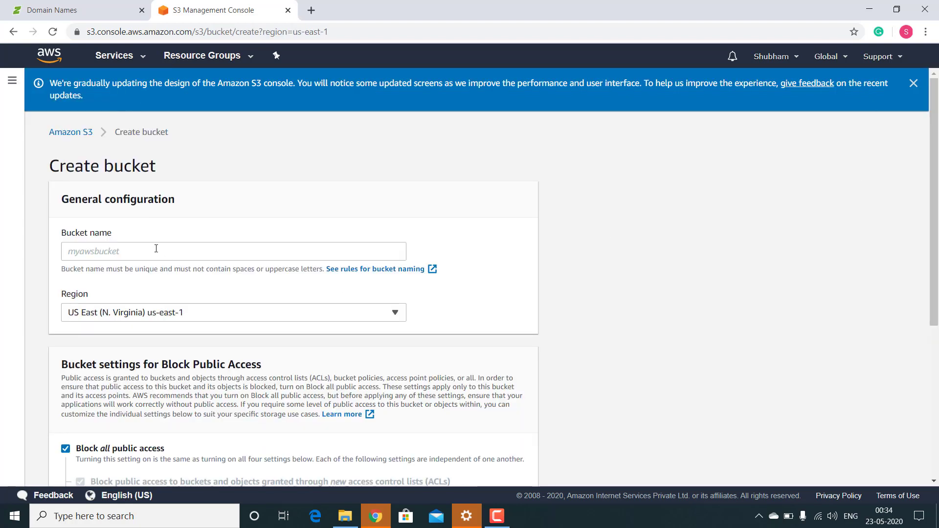
{"action": "left_click", "coordinate": [156, 249]}
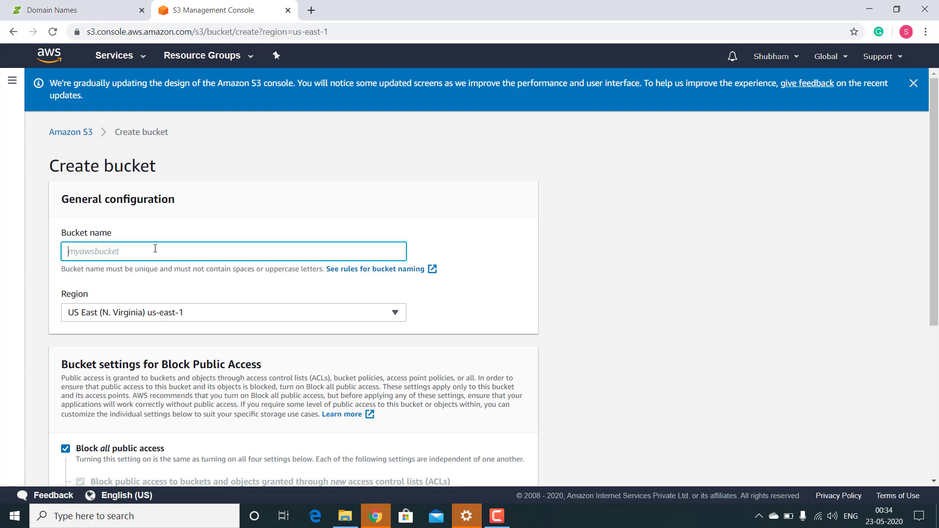
{"action": "type", "text": "shubhammishra"}
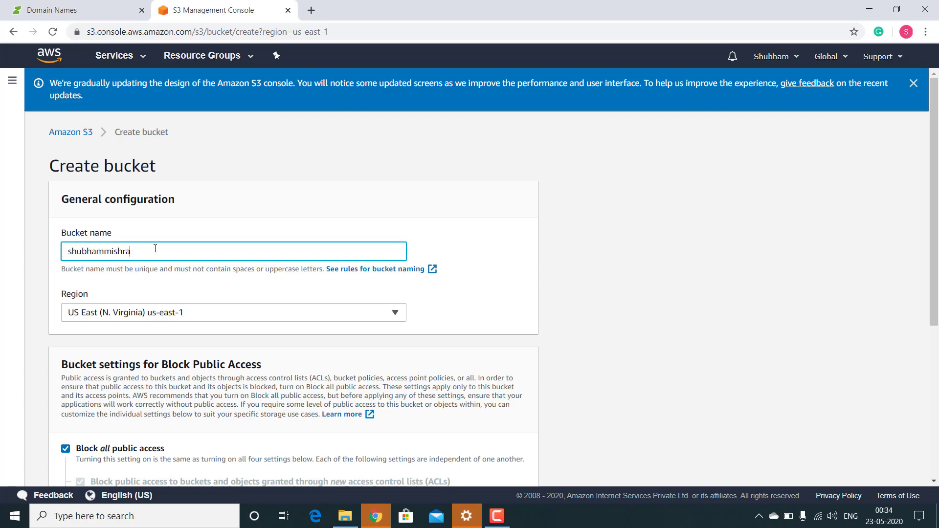
{"action": "type", "text": ".in"}
Turn off Block all public access, acknowledge that the bucket and its objects might become public, and create the bucket
{"action": "scroll", "coordinate": [155, 249], "scroll_direction": "down", "scroll_amount": 3}
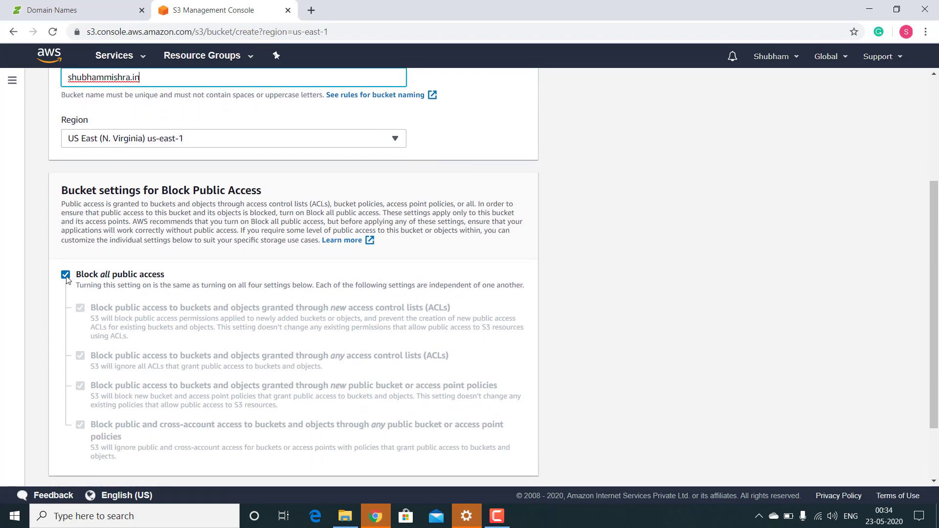
{"action": "left_click", "coordinate": [66, 274]}
{"action": "scroll", "coordinate": [105, 225], "scroll_direction": "down", "scroll_amount": 1}
{"action": "scroll", "coordinate": [105, 225], "scroll_direction": "up", "scroll_amount": 3}
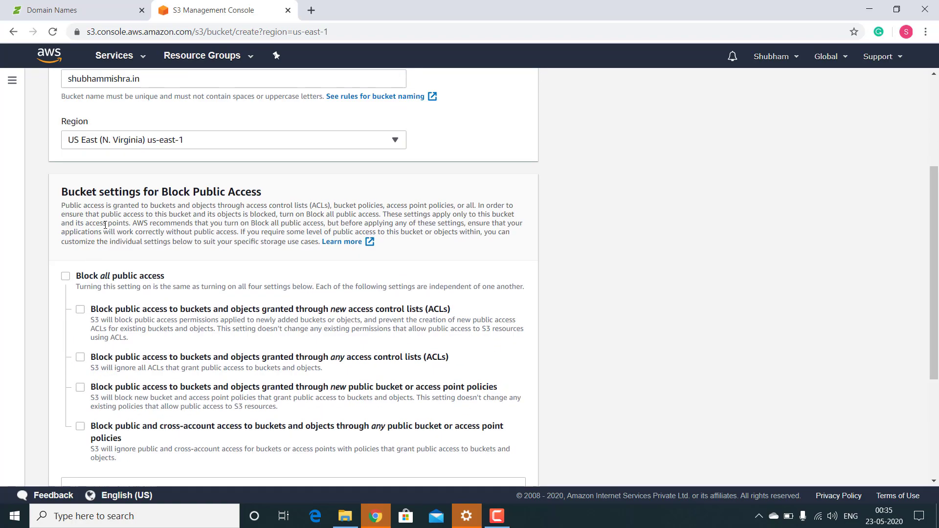
{"action": "scroll", "coordinate": [105, 225], "scroll_direction": "down", "scroll_amount": 2}
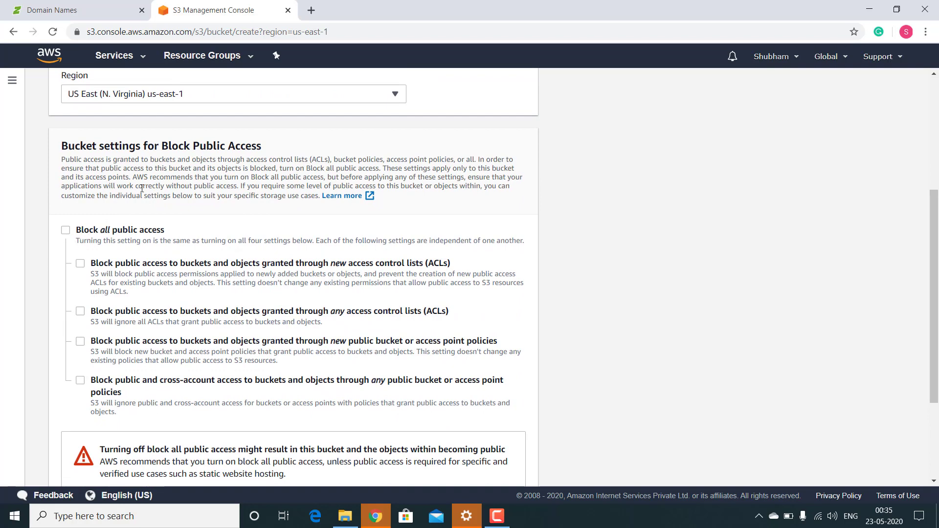
{"action": "scroll", "coordinate": [141, 188], "scroll_direction": "up", "scroll_amount": 3}
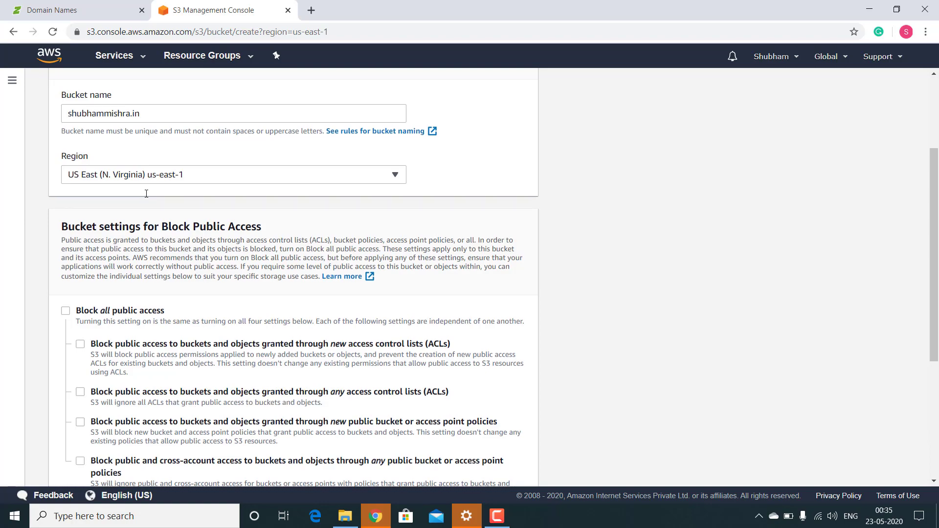
{"action": "scroll", "coordinate": [146, 194], "scroll_direction": "down", "scroll_amount": 4}
{"action": "scroll", "coordinate": [146, 194], "scroll_direction": "up", "scroll_amount": 4}
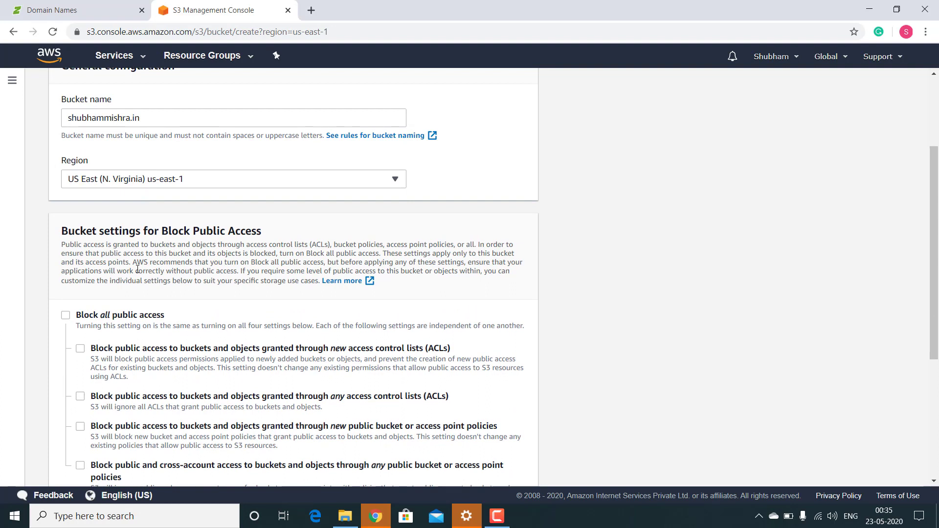
{"action": "scroll", "coordinate": [137, 270], "scroll_direction": "down", "scroll_amount": 3}
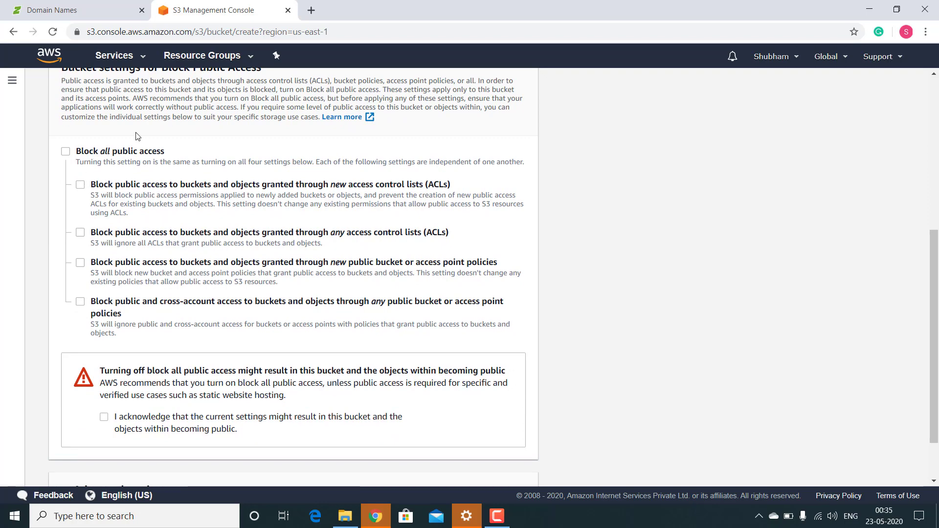
{"action": "scroll", "coordinate": [102, 421], "scroll_direction": "down", "scroll_amount": 2}
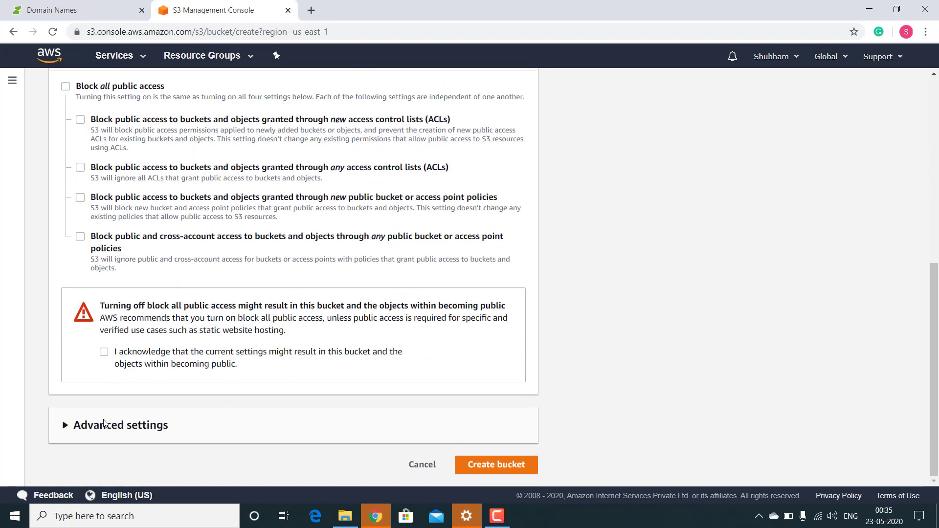
{"action": "left_click", "coordinate": [104, 354]}
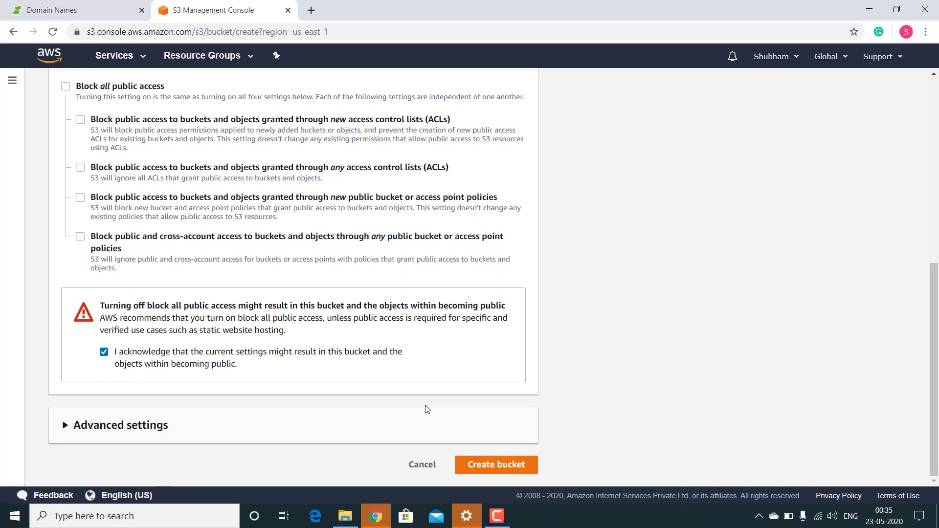
{"action": "left_click", "coordinate": [491, 465]}
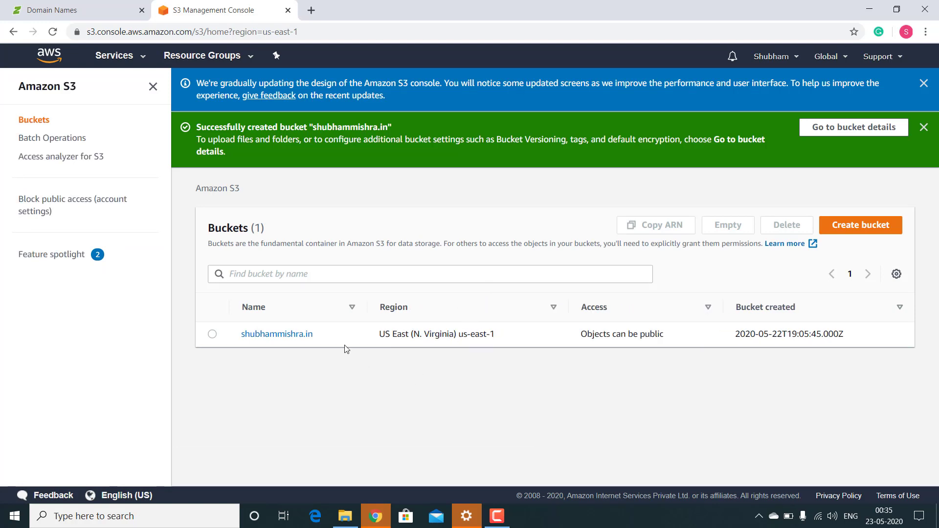
Open the static website hosting settings in the properties of the new .in domain bucket
{"action": "left_click", "coordinate": [273, 341]}
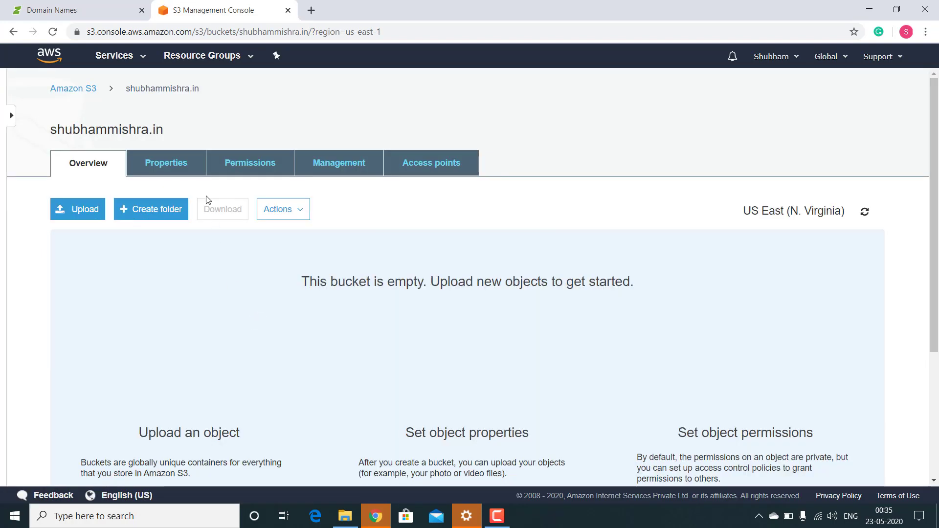
{"action": "left_click", "coordinate": [172, 168]}
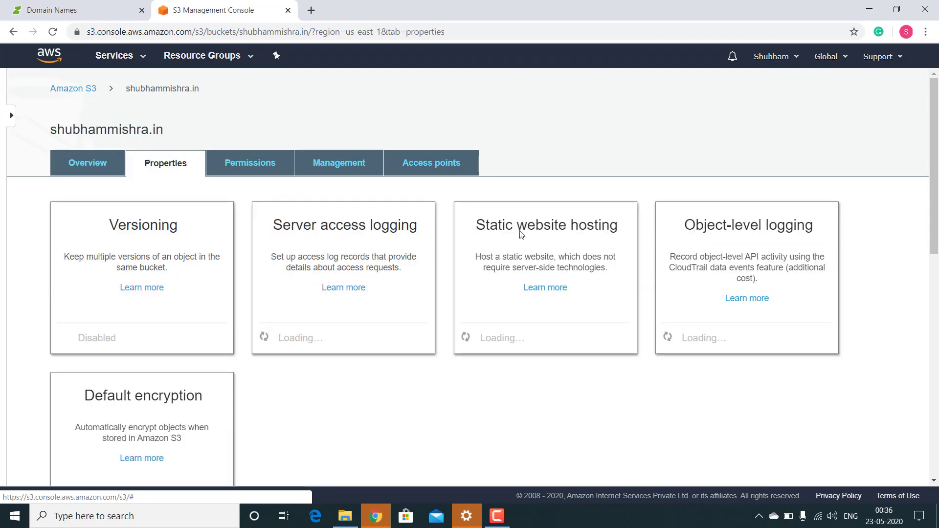
{"action": "left_click", "coordinate": [552, 226]}
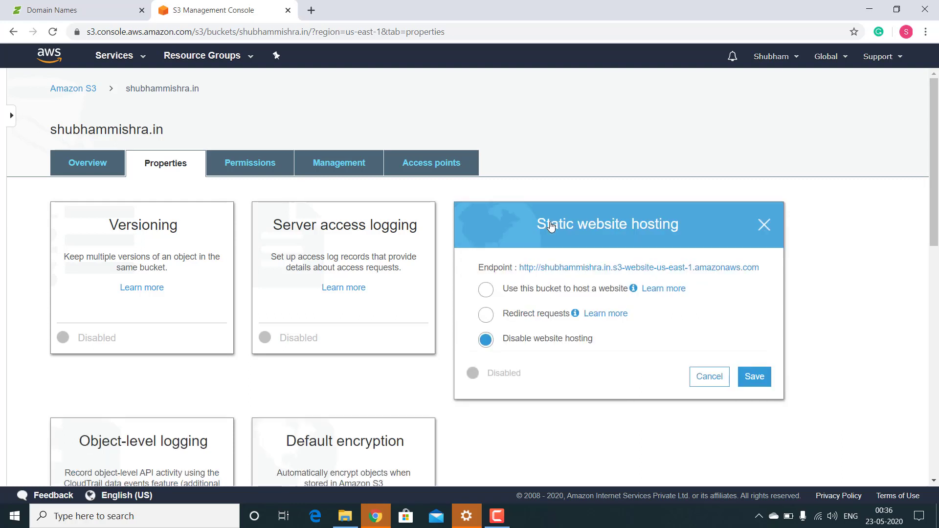
Set the bucket to host a website with index.html as the index document and save the hosting settings
{"action": "left_click", "coordinate": [486, 291]}
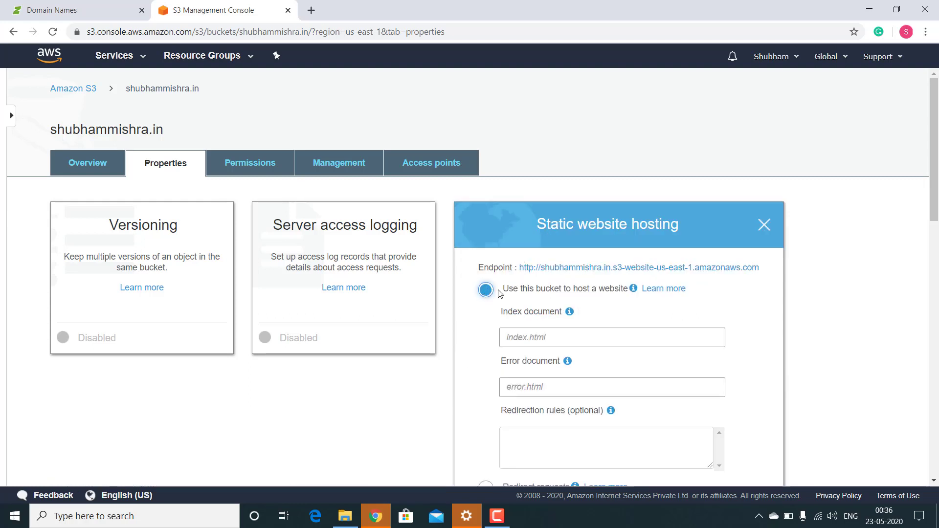
{"action": "scroll", "coordinate": [532, 299], "scroll_direction": "down", "scroll_amount": 1}
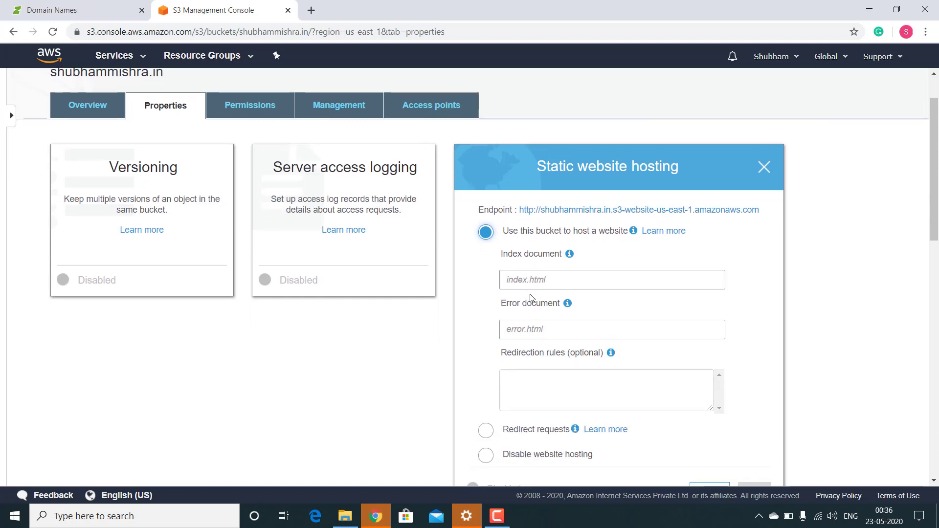
{"action": "left_click", "coordinate": [539, 280]}
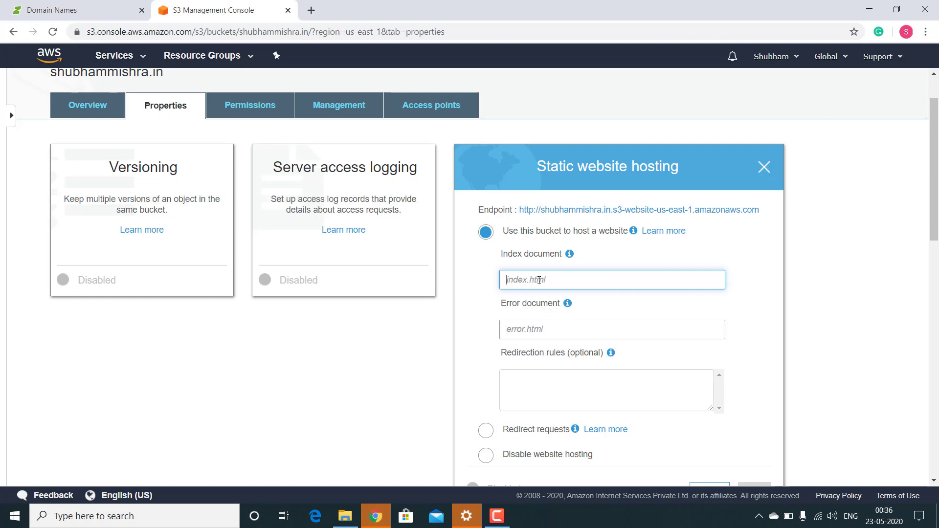
{"action": "type", "text": "index.html"}
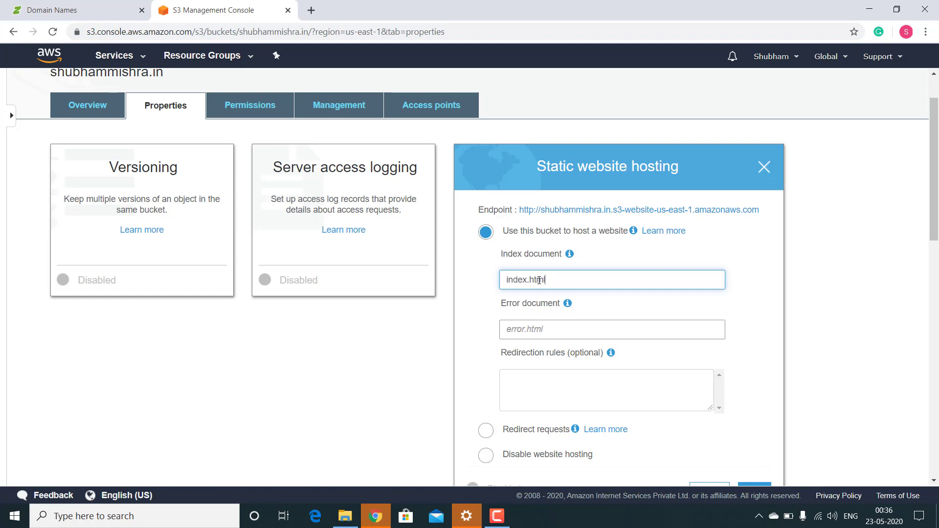
{"action": "scroll", "coordinate": [591, 342], "scroll_direction": "down", "scroll_amount": 1}
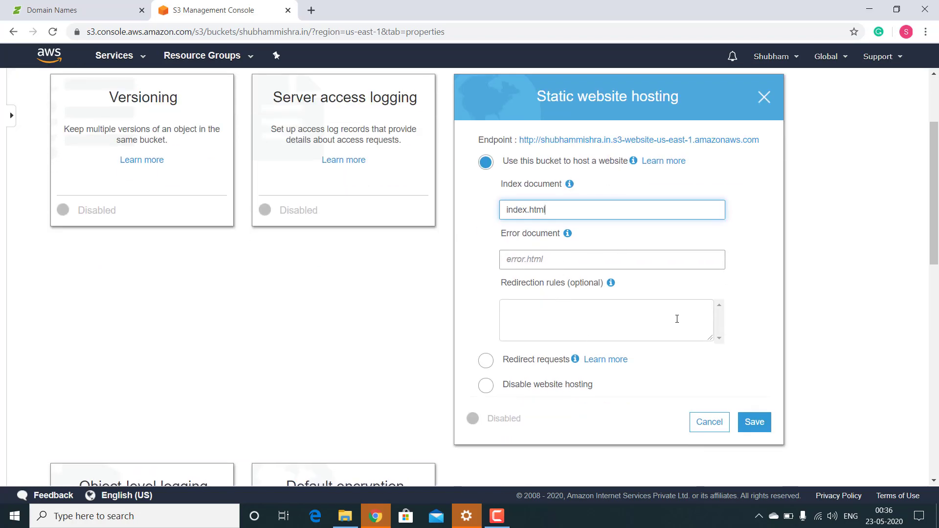
{"action": "type", "text": "l"}
{"action": "scroll", "coordinate": [677, 319], "scroll_direction": "down", "scroll_amount": 2}
{"action": "left_click", "coordinate": [760, 339]}
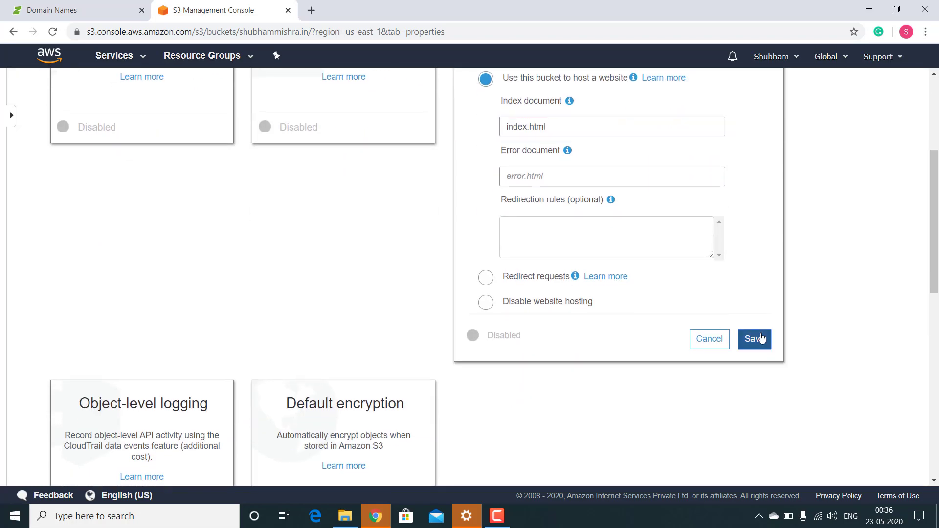
{"action": "scroll", "coordinate": [483, 243], "scroll_direction": "up", "scroll_amount": 3}
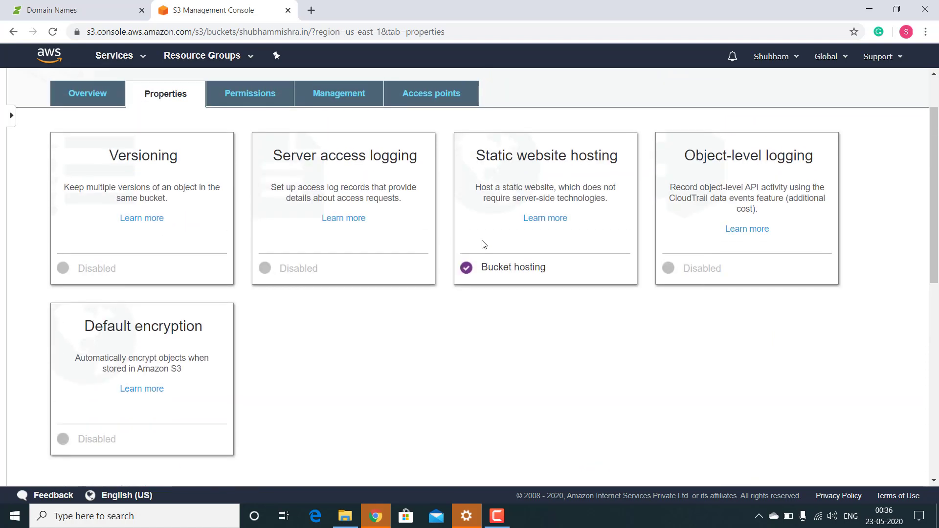
{"action": "scroll", "coordinate": [406, 344], "scroll_direction": "up", "scroll_amount": 1}
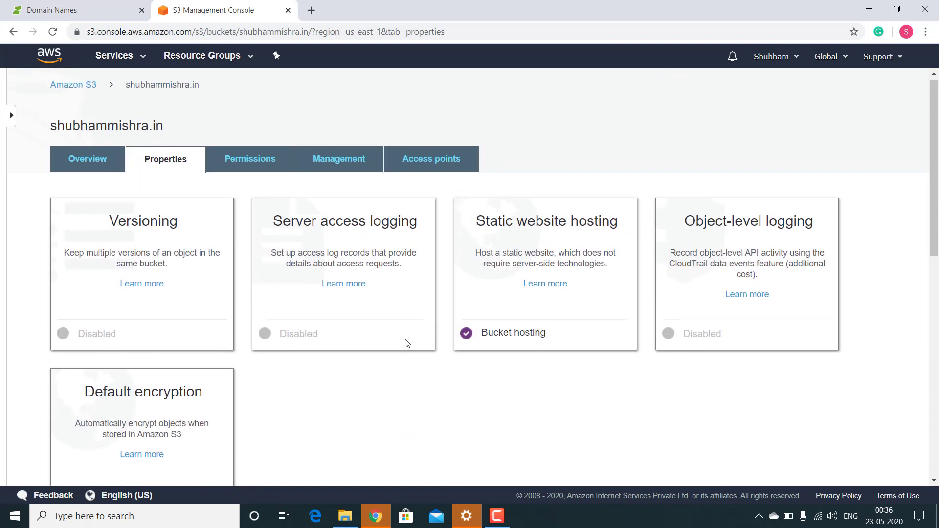
Open the bucket policy editor in the permissions of the .in domain bucket
{"action": "scroll", "coordinate": [406, 343], "scroll_direction": "up", "scroll_amount": 1}
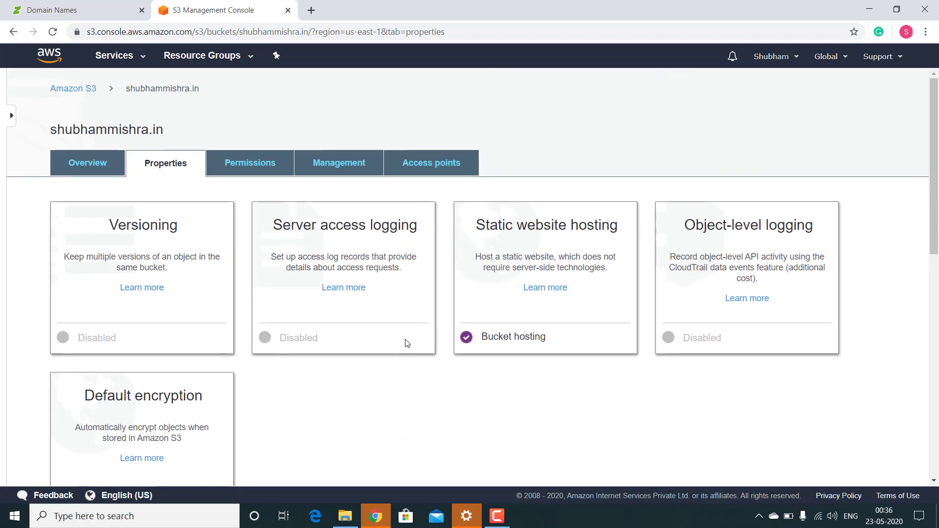
{"action": "left_click", "coordinate": [256, 168]}
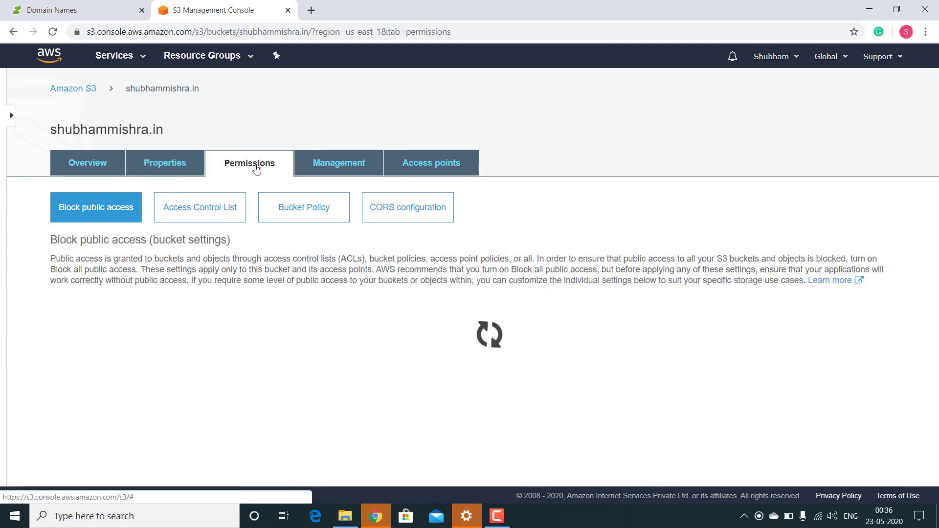
{"action": "left_click", "coordinate": [302, 210]}
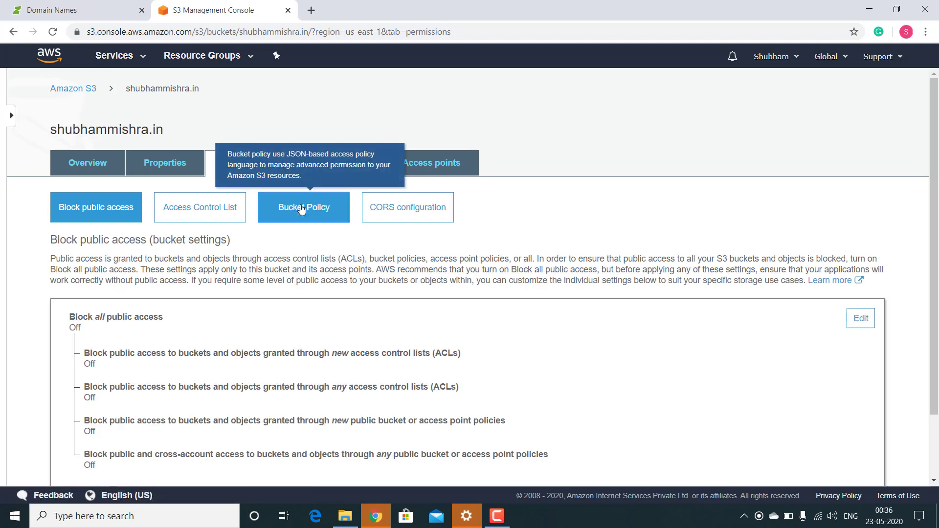
{"action": "scroll", "coordinate": [302, 211], "scroll_direction": "down", "scroll_amount": 2}
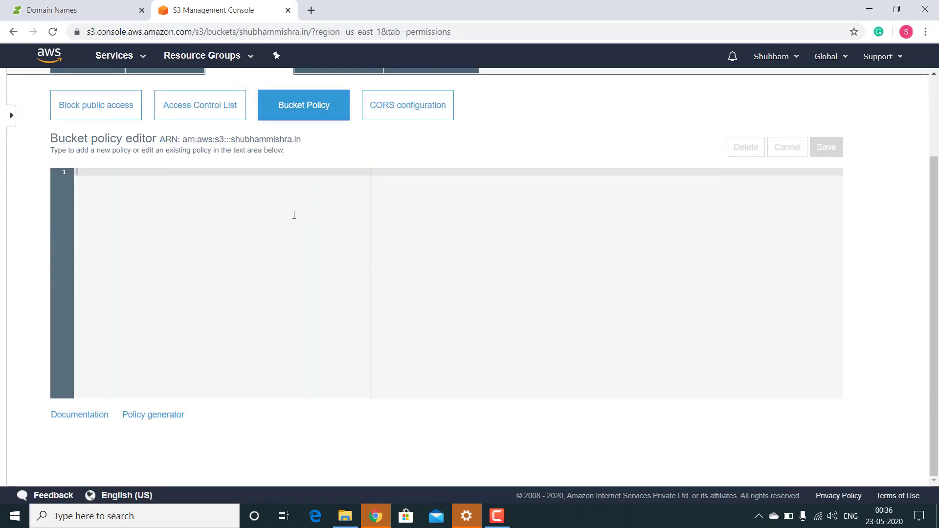
Open the bucket policy documentation and copy the example policy for granting read-only permission to an anonymous user
{"action": "left_click", "coordinate": [80, 415]}
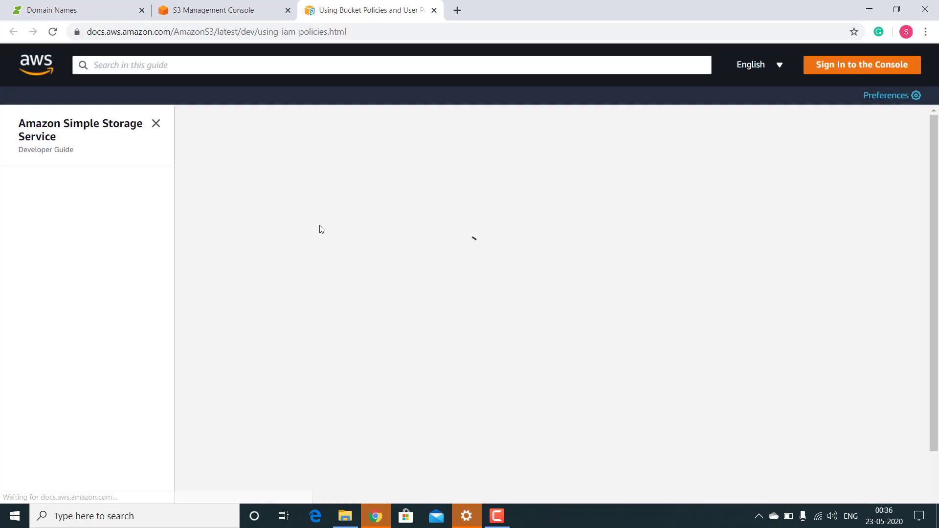
{"action": "scroll", "coordinate": [321, 229], "scroll_direction": "down", "scroll_amount": 3}
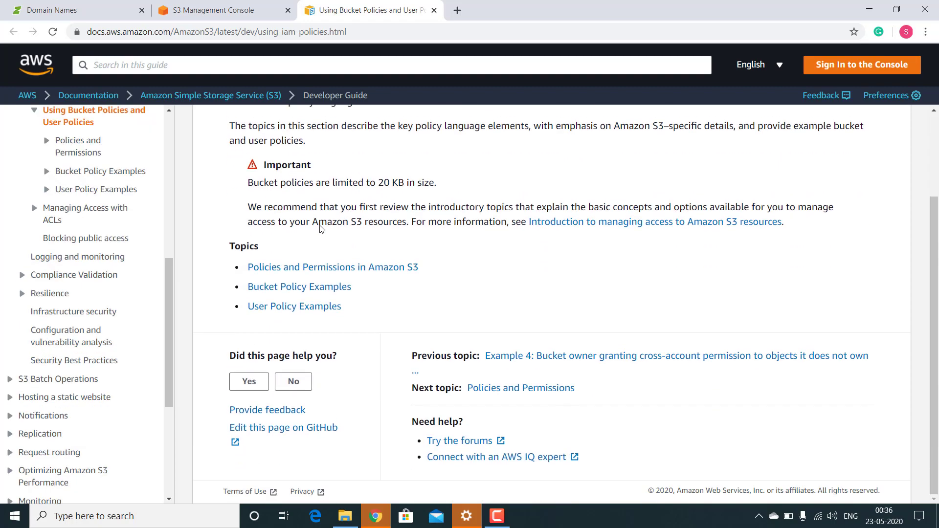
{"action": "left_click", "coordinate": [274, 289]}
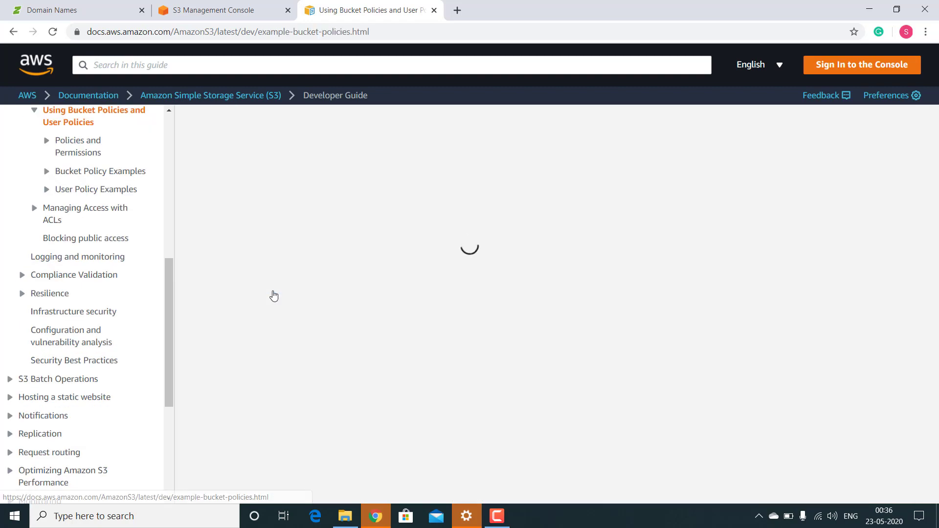
{"action": "scroll", "coordinate": [273, 296], "scroll_direction": "down", "scroll_amount": 15}
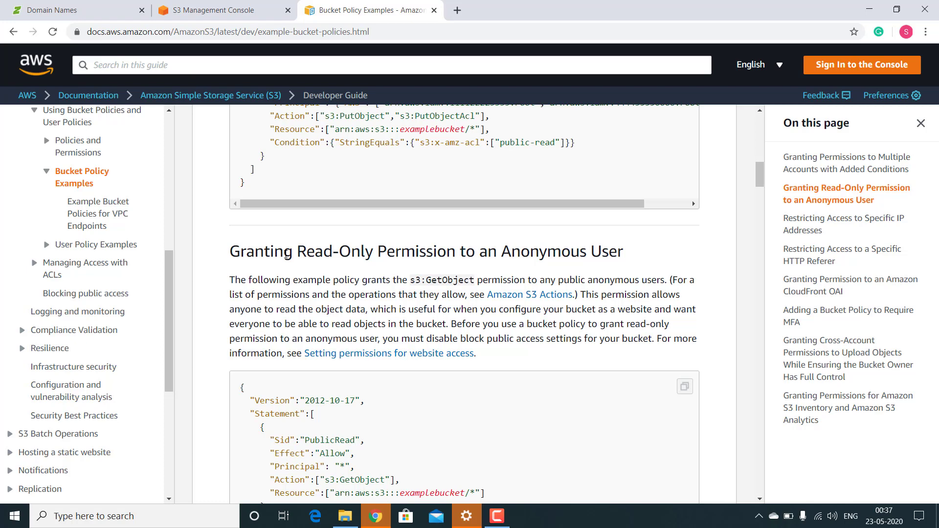
{"action": "scroll", "coordinate": [286, 257], "scroll_direction": "down", "scroll_amount": 3}
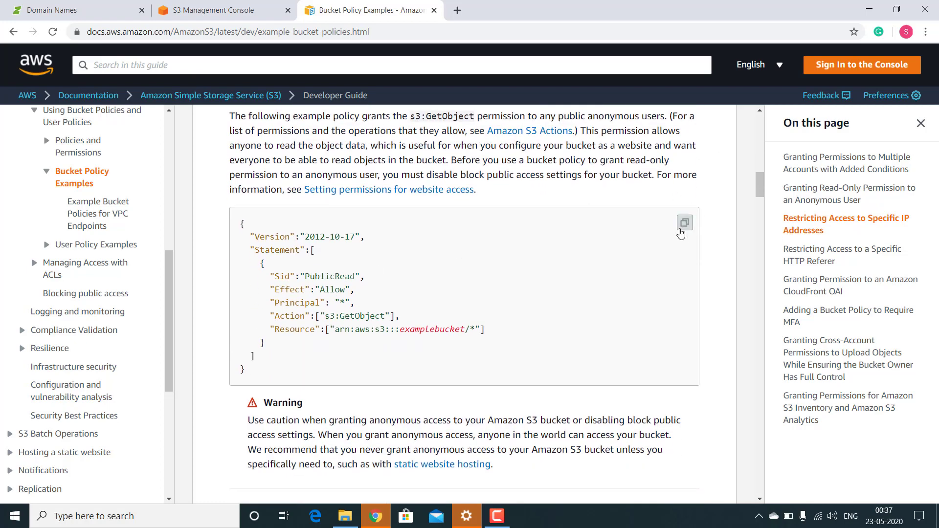
{"action": "left_click", "coordinate": [684, 223]}
Paste the PublicRead policy into the bucket's policy editor, replace examplebucket with the .in bucket's name, save it, and return to the bucket overview
{"action": "left_click", "coordinate": [235, 9]}
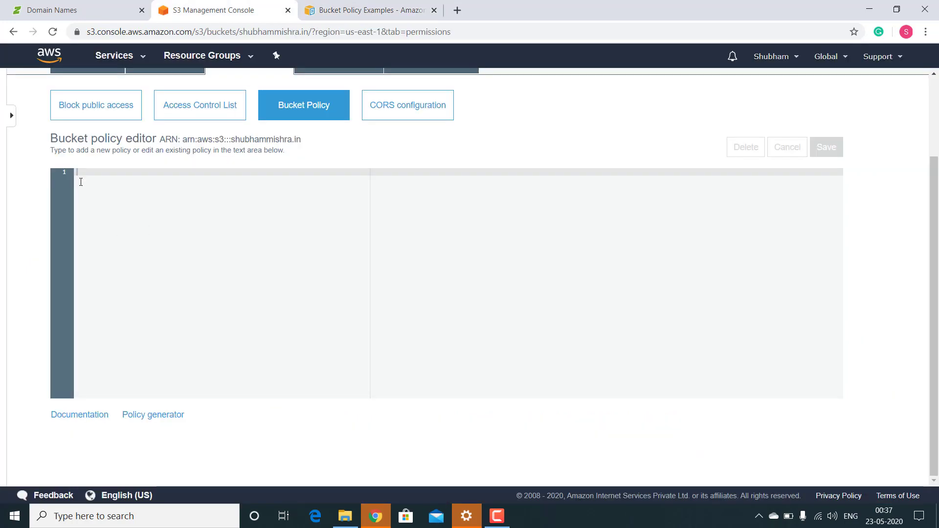
{"action": "key", "text": "ctrl+v"}
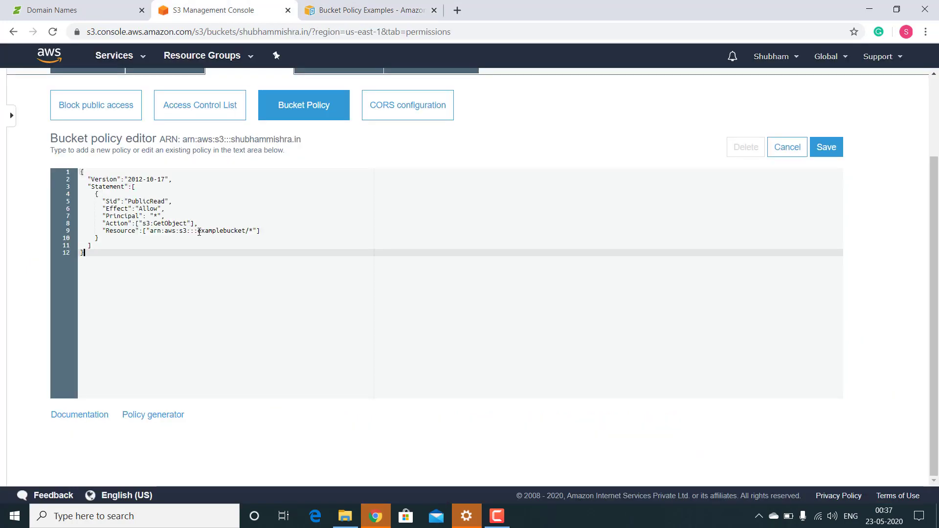
{"action": "left_click_drag", "start_coordinate": [198, 231], "coordinate": [246, 230]}
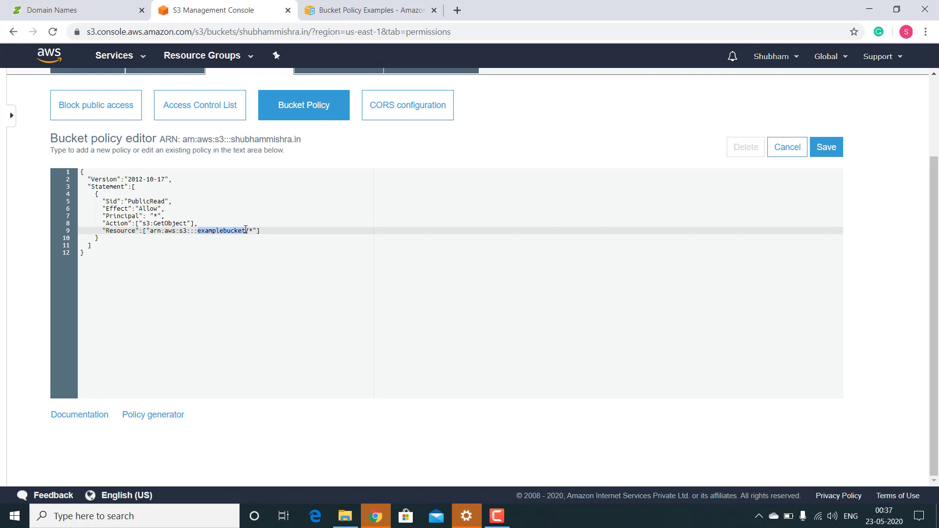
{"action": "type", "text": "shubhammishra.in"}
{"action": "left_click", "coordinate": [833, 161]}
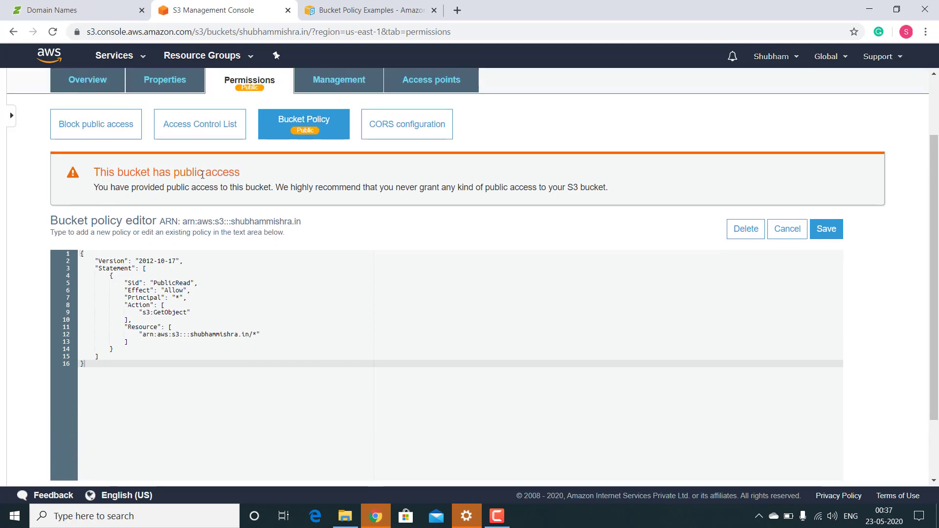
{"action": "scroll", "coordinate": [289, 202], "scroll_direction": "up", "scroll_amount": 2}
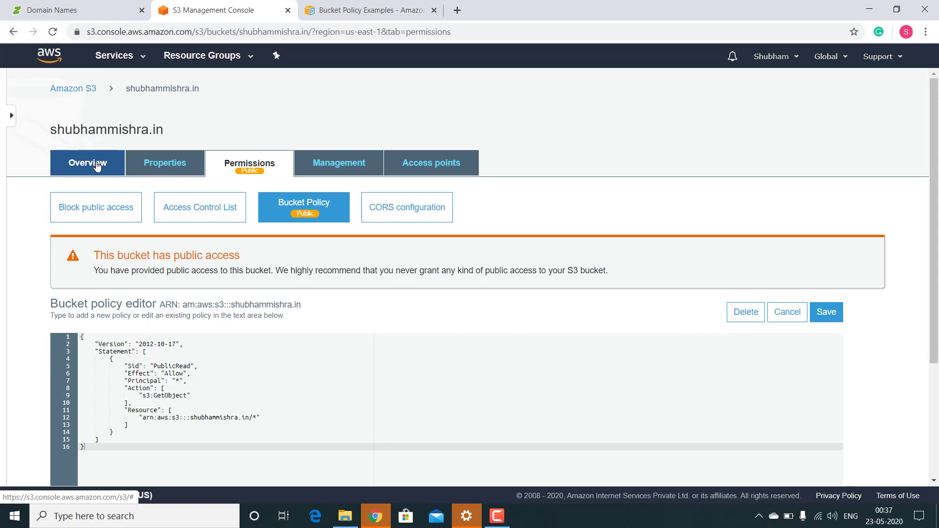
{"action": "left_click", "coordinate": [98, 166]}
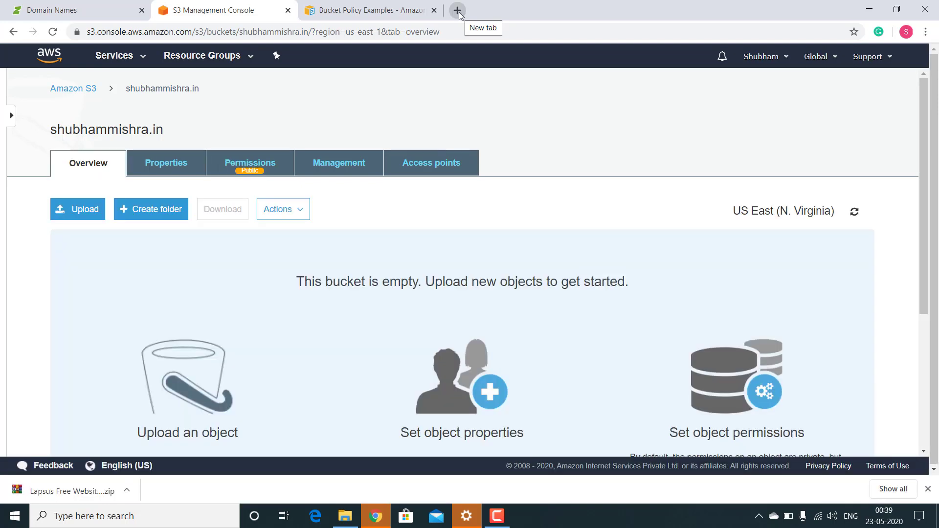
Search the web for "static website design code html download" and open the Free CSS templates site
{"action": "left_click", "coordinate": [458, 10]}
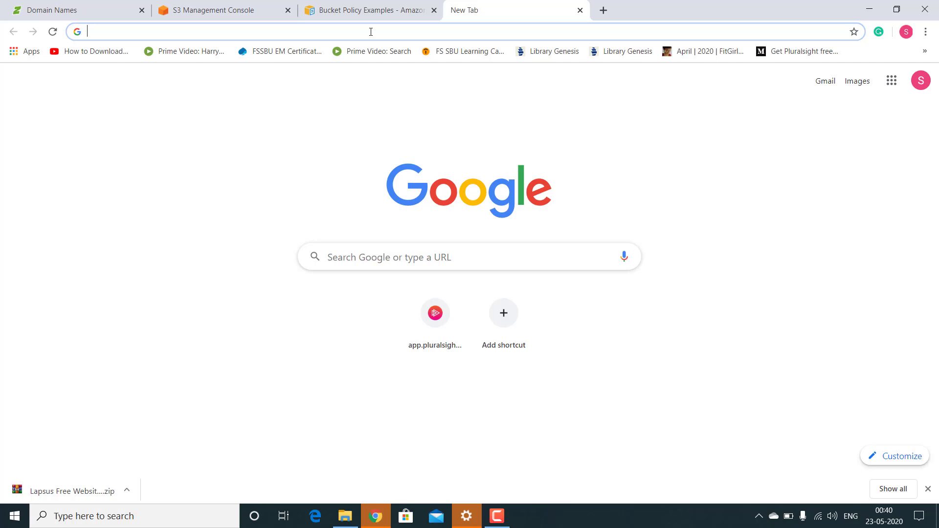
{"action": "type", "text": "static website design code html download"}
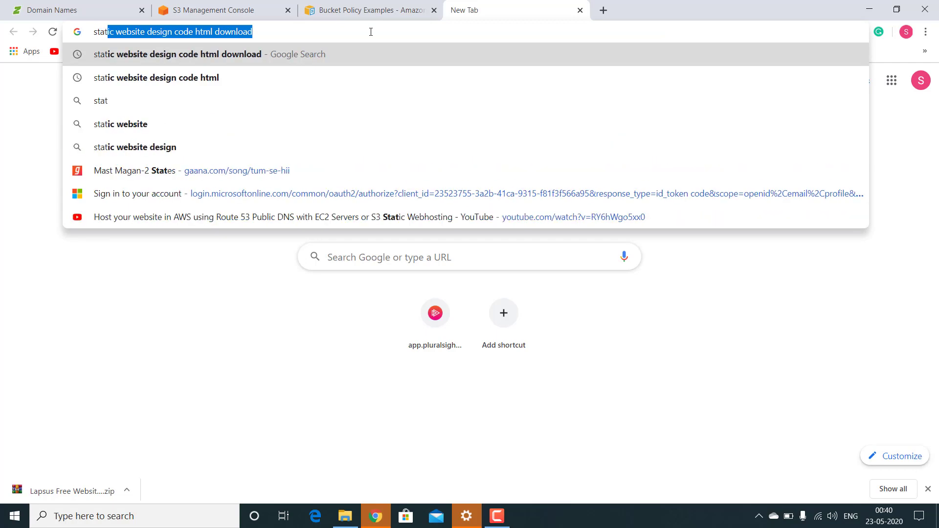
{"action": "key", "text": "Return"}
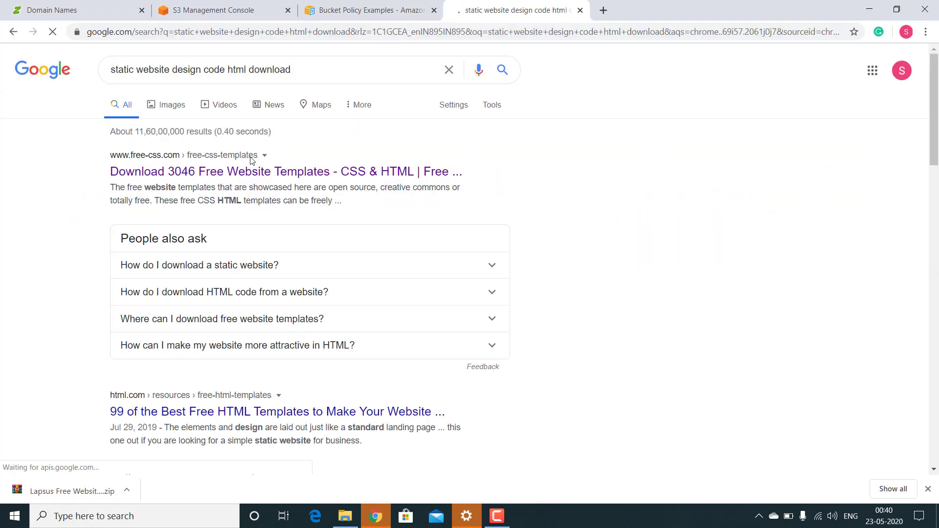
{"action": "left_click", "coordinate": [231, 174]}
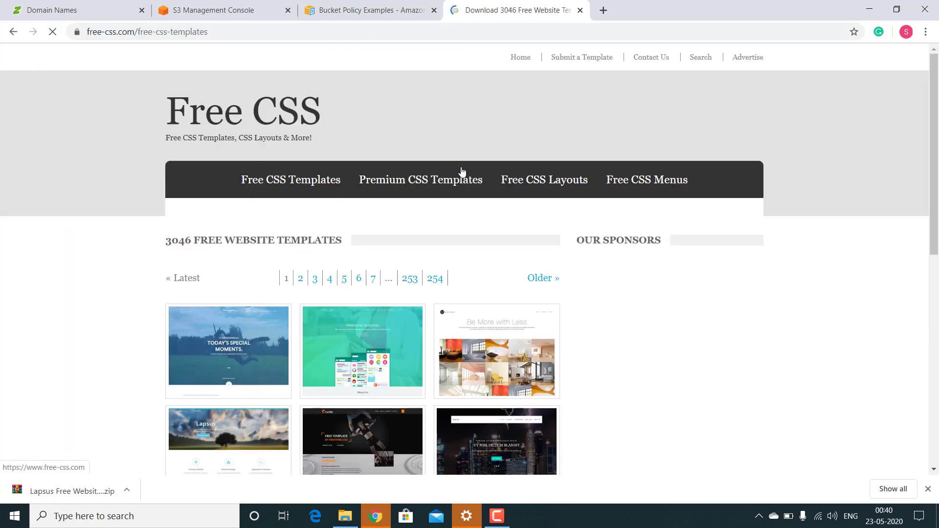
Open the Minimalista template among the free website templates and download it
{"action": "scroll", "coordinate": [496, 203], "scroll_direction": "down", "scroll_amount": 3}
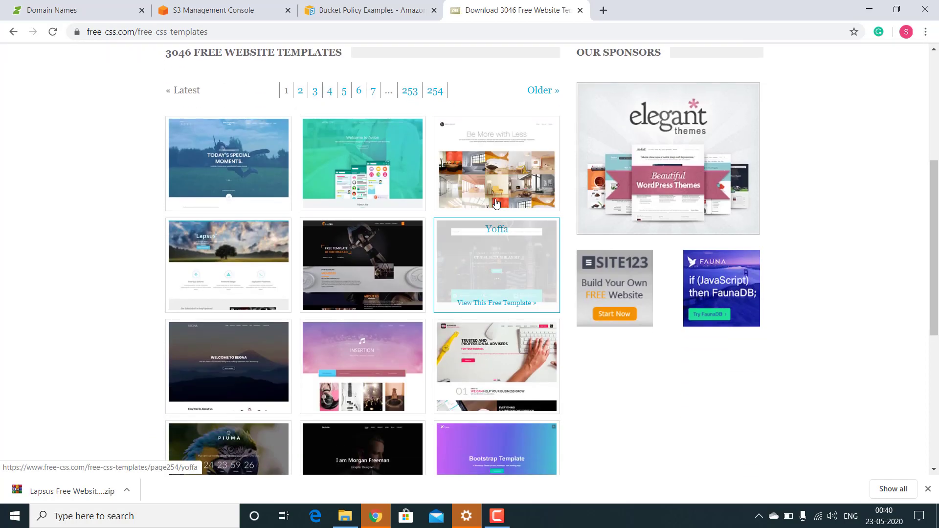
{"action": "left_click", "coordinate": [496, 203]}
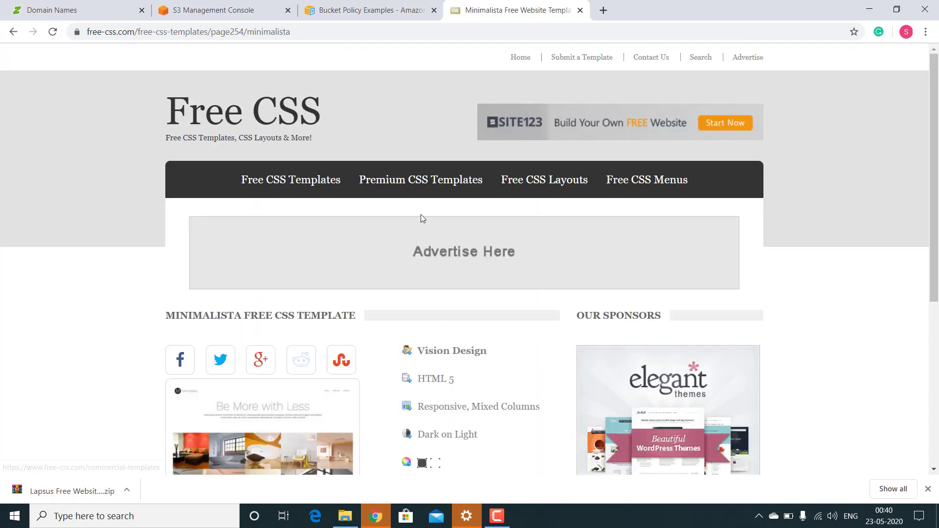
{"action": "scroll", "coordinate": [421, 215], "scroll_direction": "down", "scroll_amount": 5}
{"action": "left_click", "coordinate": [240, 339]}
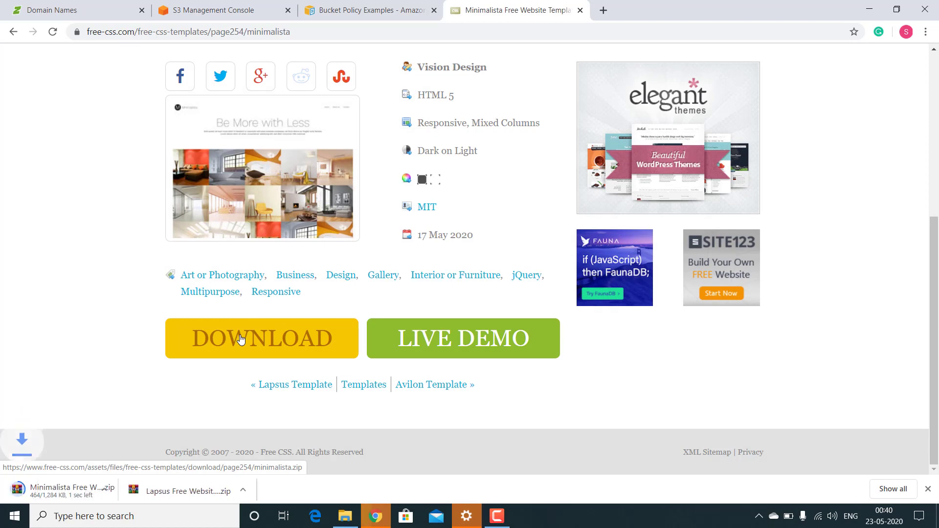
Extract the downloaded Minimalista zip into its own folder in Downloads and open the extracted folder
{"action": "left_click", "coordinate": [127, 491]}
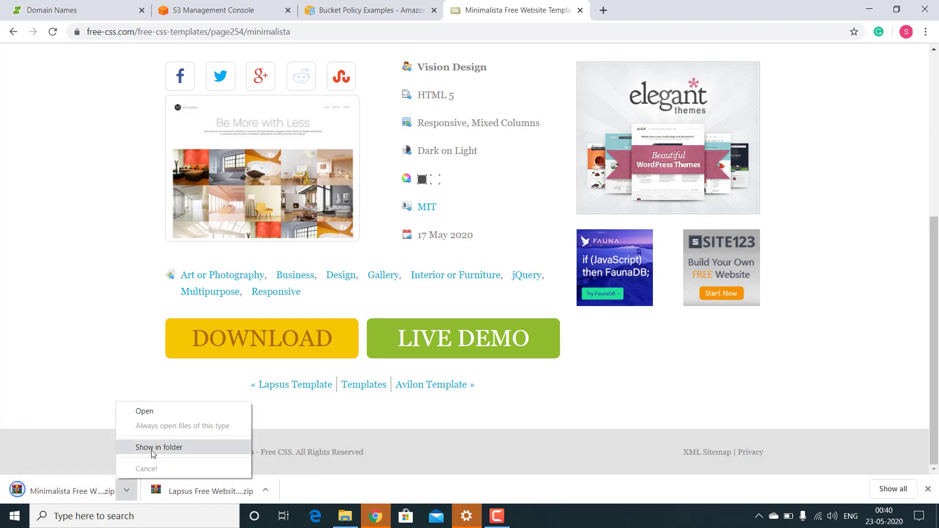
{"action": "left_click", "coordinate": [164, 442]}
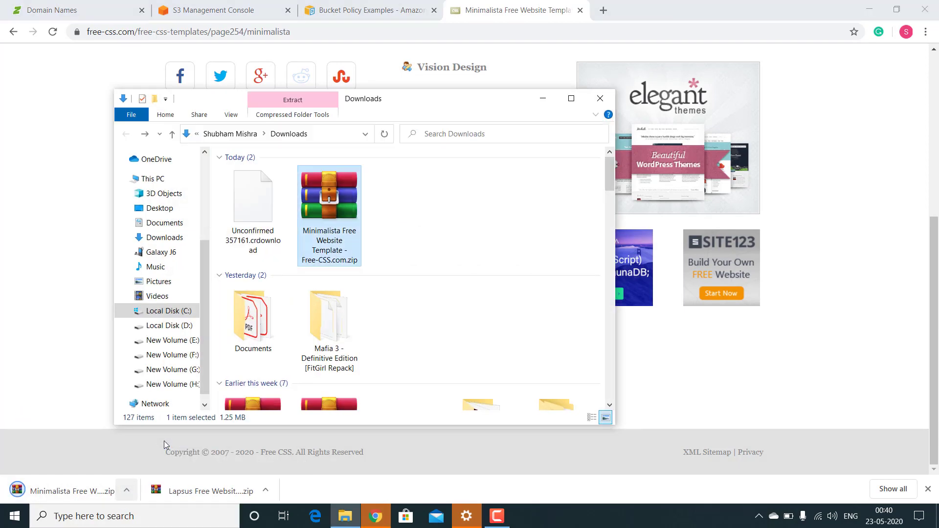
{"action": "right_click", "coordinate": [323, 204]}
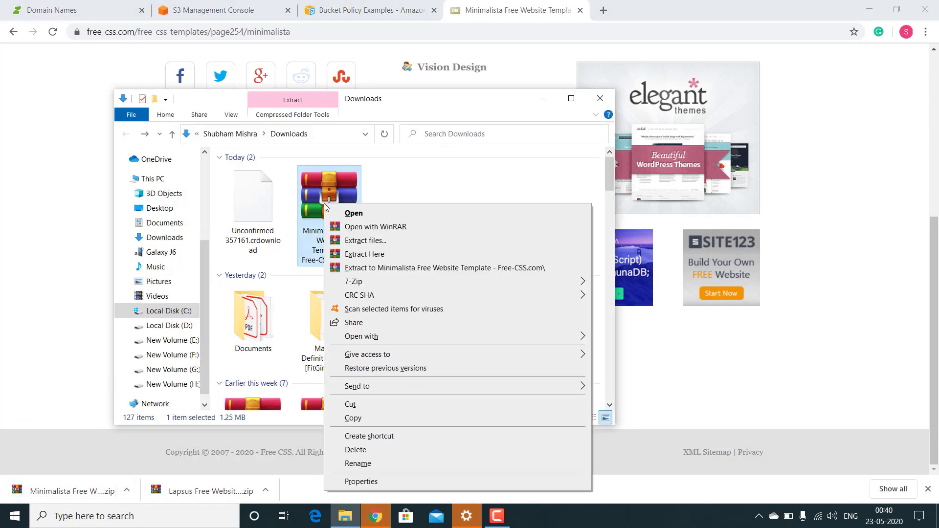
{"action": "left_click", "coordinate": [382, 268]}
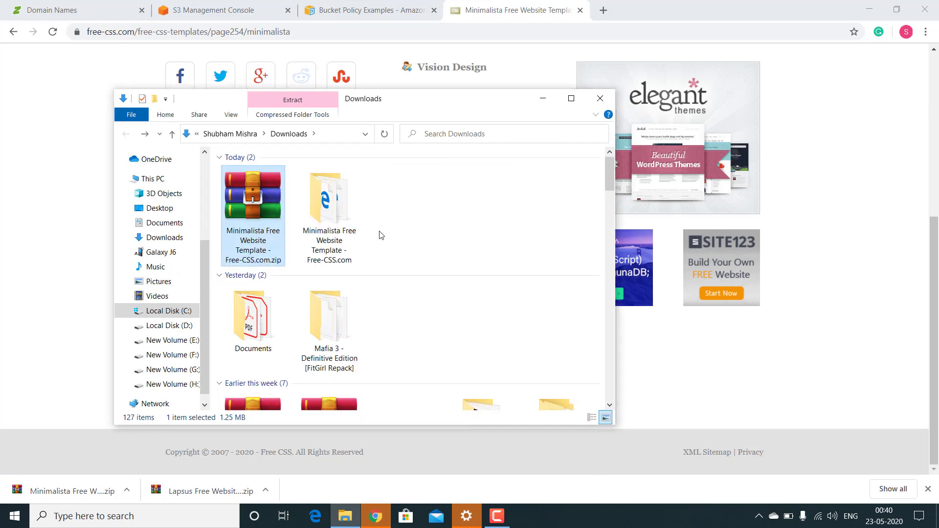
{"action": "double_click", "coordinate": [338, 211]}
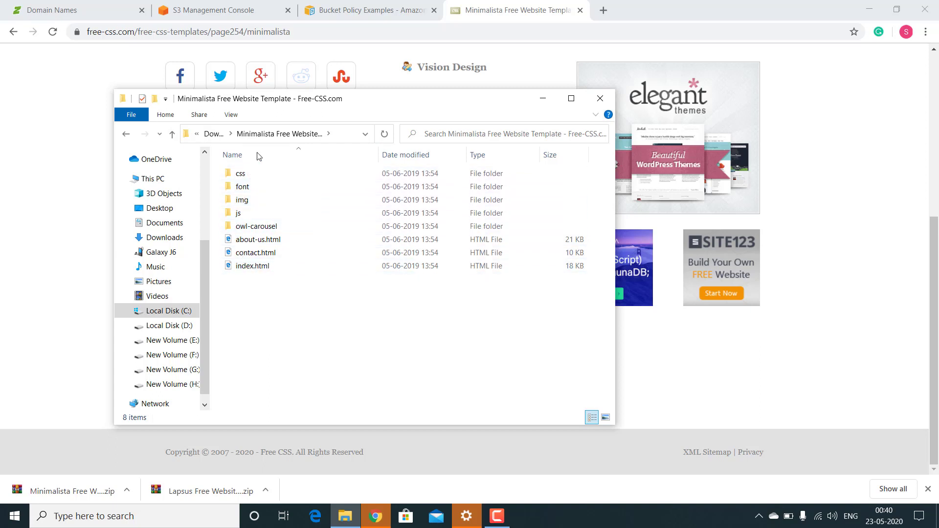
{"action": "left_click", "coordinate": [538, 100]}
Upload all extracted Minimalista folders and HTML files to the .in domain bucket in the S3 console
{"action": "left_click", "coordinate": [358, 6]}
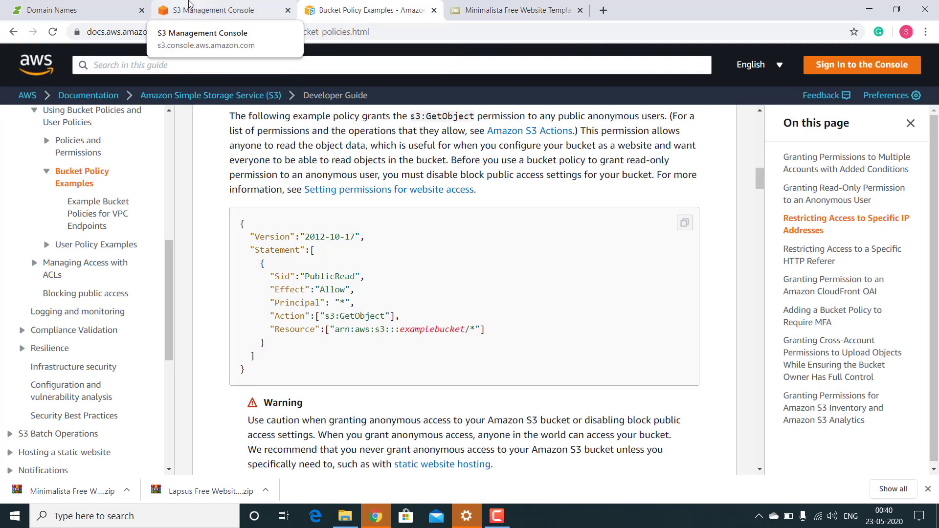
{"action": "left_click", "coordinate": [189, 7]}
{"action": "scroll", "coordinate": [187, 245], "scroll_direction": "down", "scroll_amount": 2}
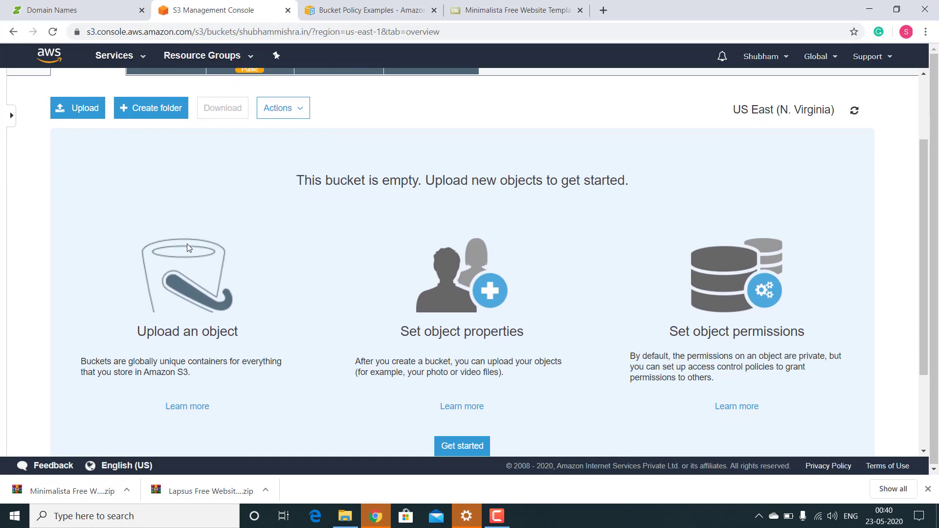
{"action": "left_click", "coordinate": [82, 109]}
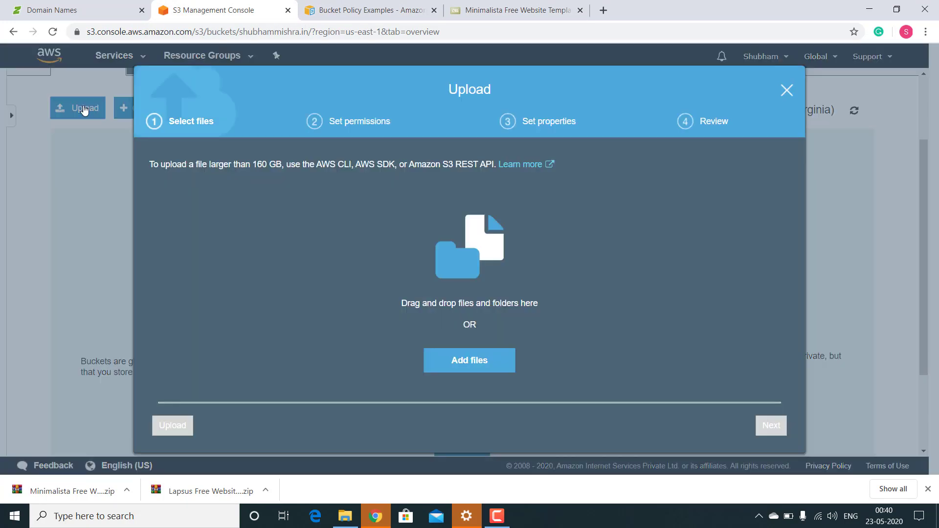
{"action": "left_click", "coordinate": [345, 515]}
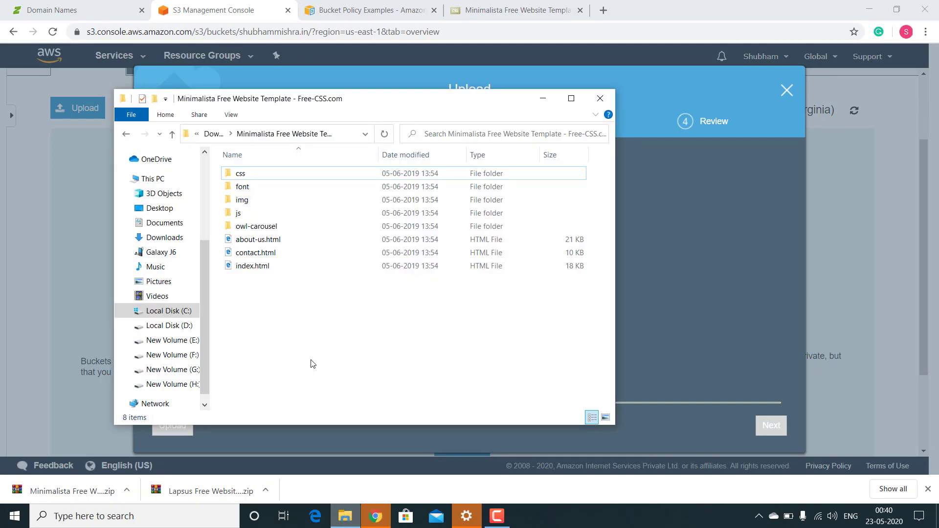
{"action": "left_click_drag", "start_coordinate": [444, 111], "coordinate": [314, 174]}
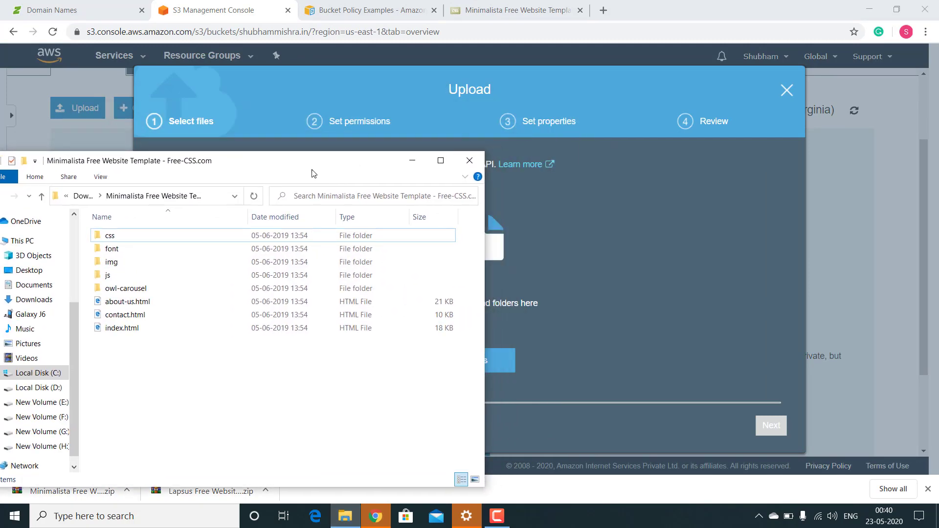
{"action": "left_click_drag", "start_coordinate": [167, 358], "coordinate": [539, 276]}
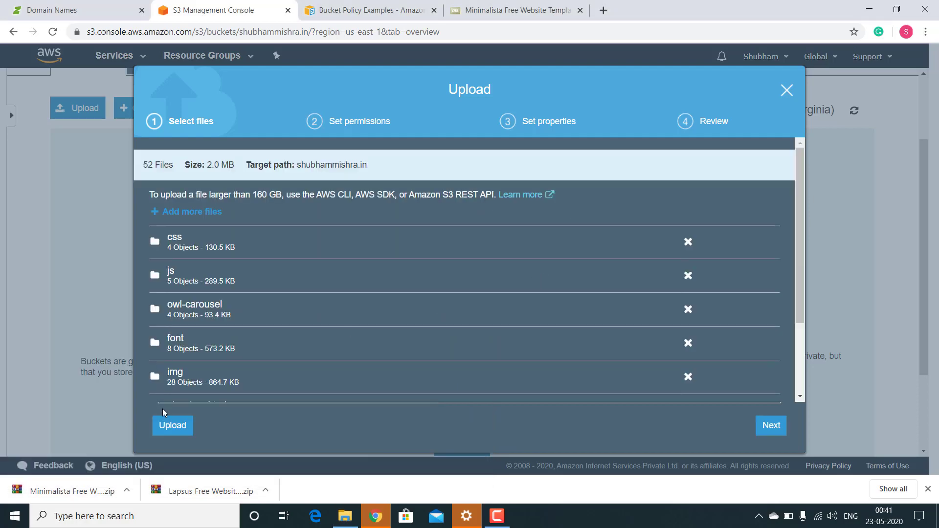
{"action": "left_click", "coordinate": [170, 424]}
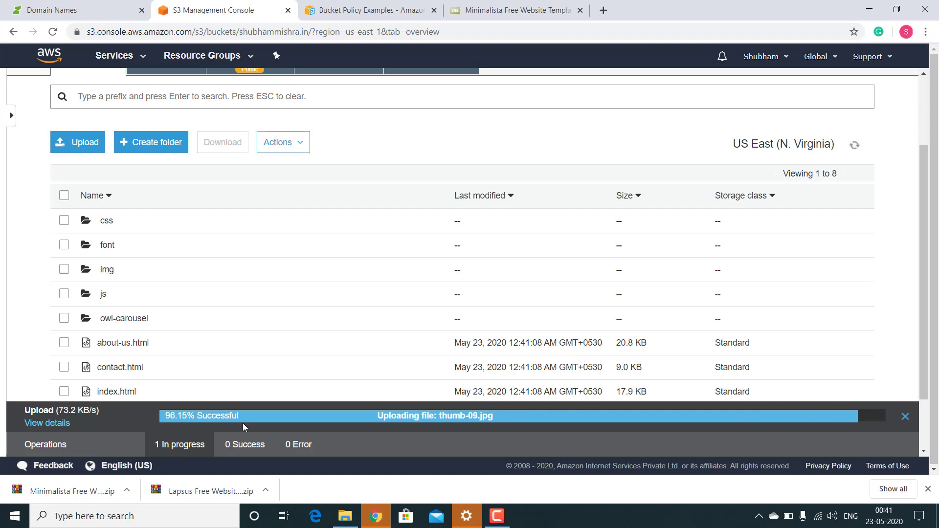
{"action": "scroll", "coordinate": [193, 273], "scroll_direction": "up", "scroll_amount": 2}
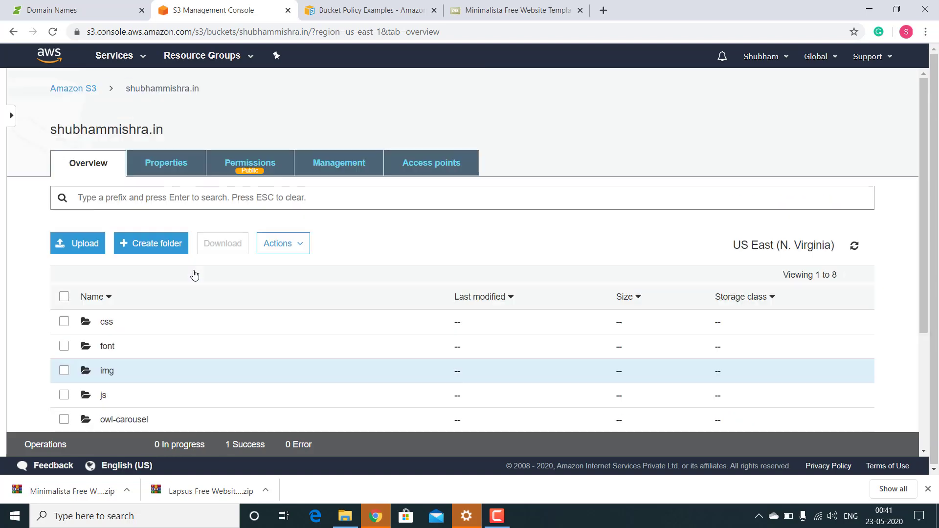
Review the uploaded template folders and HTML files in the .in domain bucket
{"action": "scroll", "coordinate": [195, 275], "scroll_direction": "down", "scroll_amount": 2}
{"action": "scroll", "coordinate": [194, 275], "scroll_direction": "down", "scroll_amount": 2}
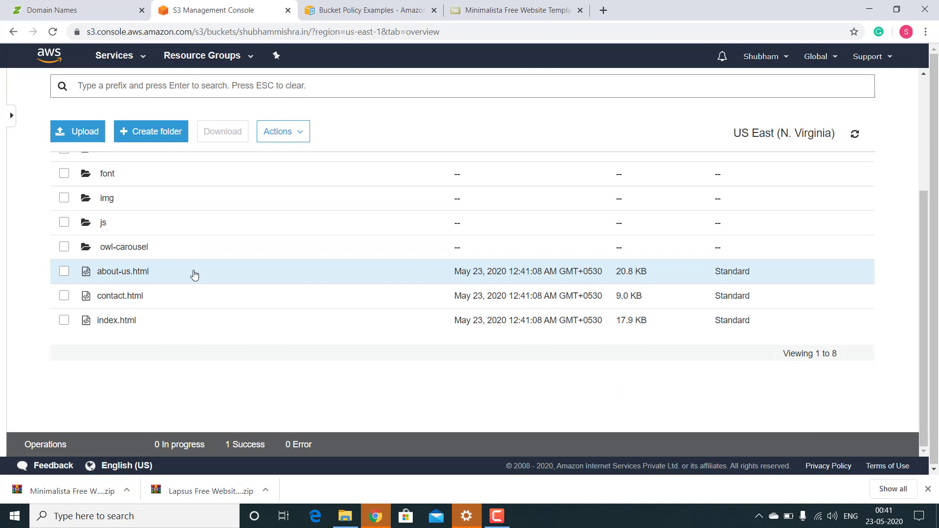
{"action": "scroll", "coordinate": [193, 273], "scroll_direction": "up", "scroll_amount": 2}
{"action": "scroll", "coordinate": [192, 284], "scroll_direction": "down", "scroll_amount": 2}
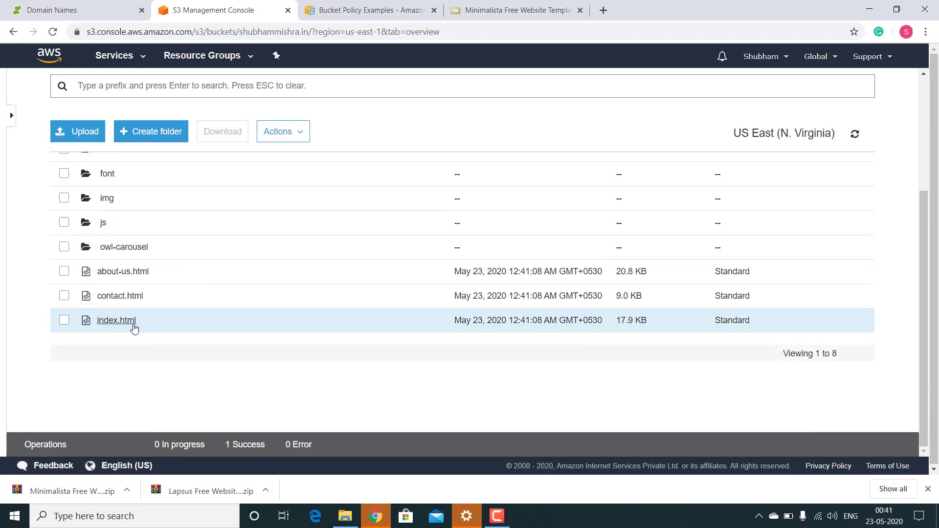
{"action": "scroll", "coordinate": [135, 329], "scroll_direction": "up", "scroll_amount": 5}
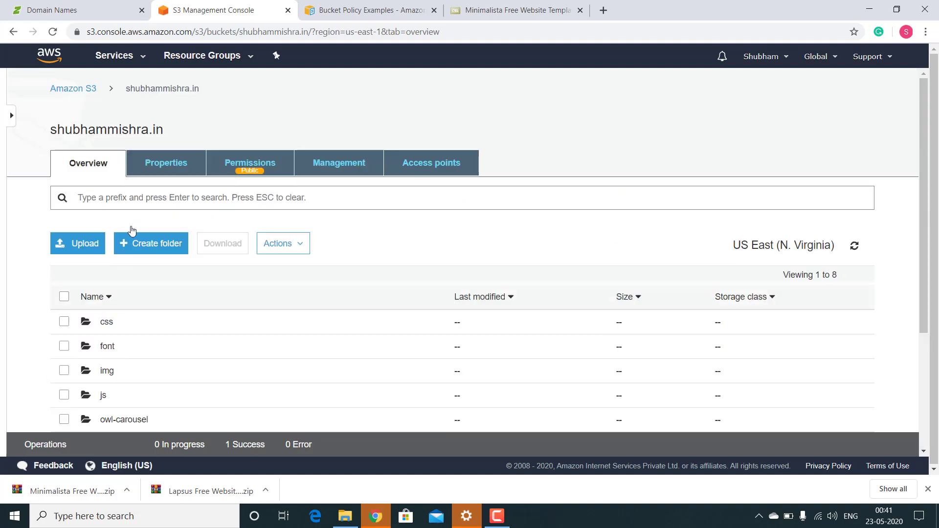
Start a new S3 bucket and name it after the www version of the .in domain
{"action": "left_click", "coordinate": [85, 89]}
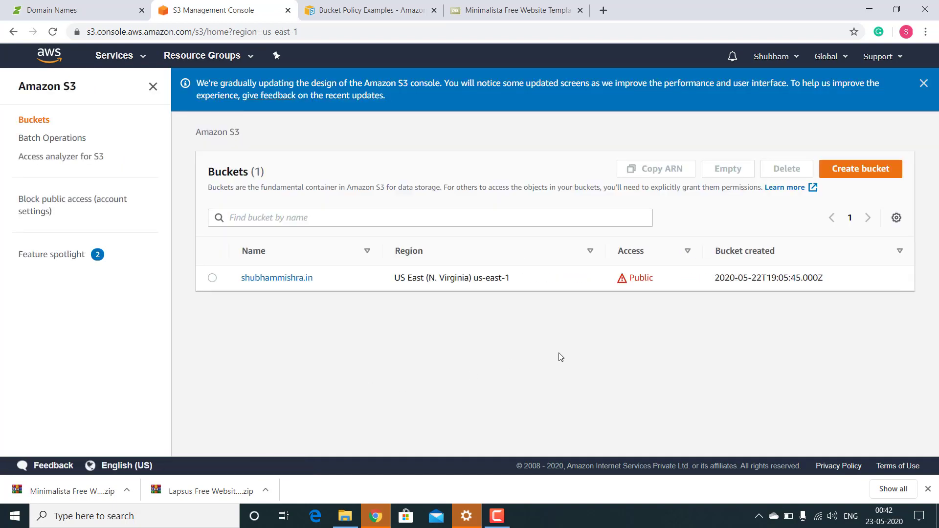
{"action": "left_click", "coordinate": [851, 171]}
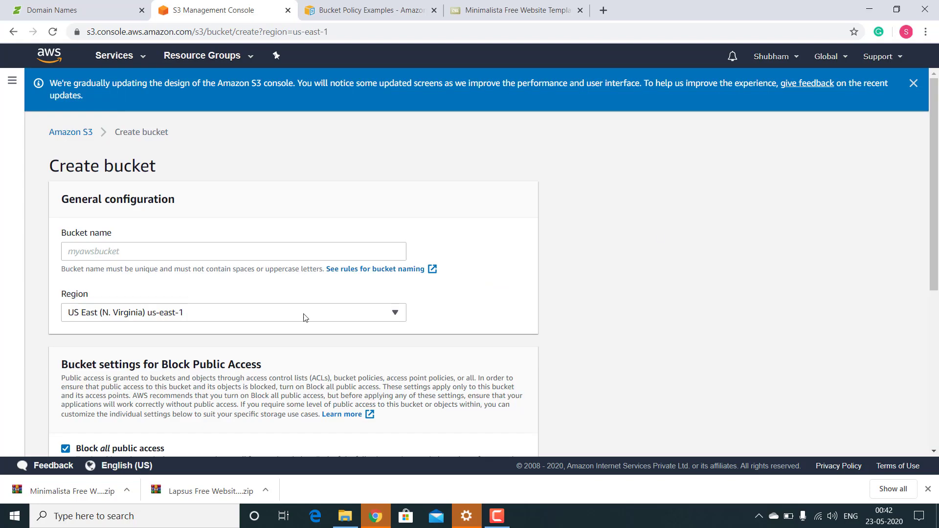
{"action": "left_click", "coordinate": [144, 255]}
{"action": "type", "text": "wwww"}
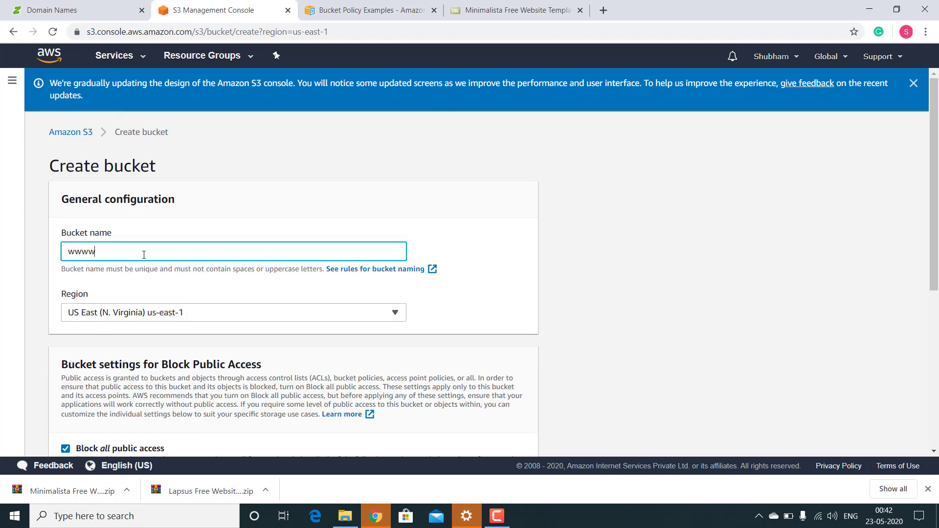
{"action": "key", "text": "BackSpace"}
{"action": "type", "text": ".shubhammishra.in"}
Turn off Block all public access, acknowledge that objects may become public, and create the www bucket
{"action": "scroll", "coordinate": [209, 205], "scroll_direction": "down", "scroll_amount": 2}
{"action": "scroll", "coordinate": [106, 376], "scroll_direction": "down", "scroll_amount": 2}
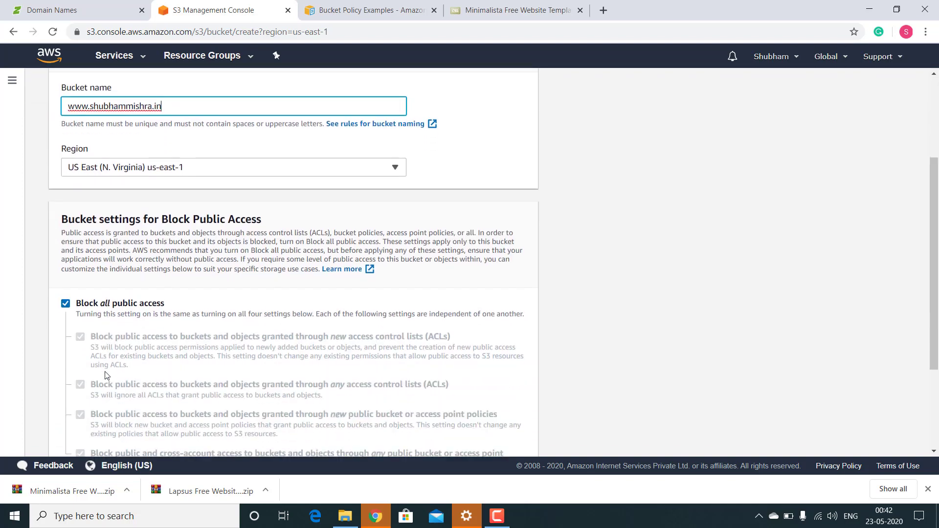
{"action": "scroll", "coordinate": [149, 250], "scroll_direction": "down", "scroll_amount": 2}
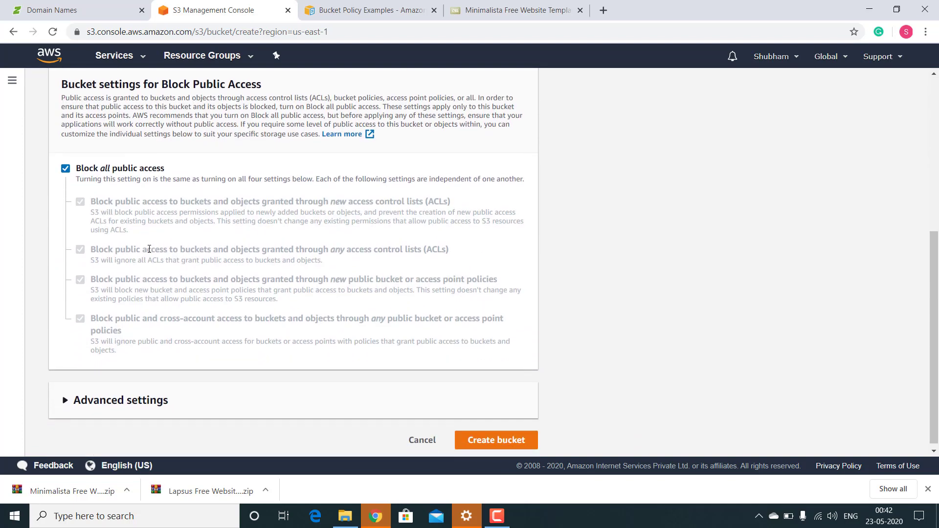
{"action": "left_click", "coordinate": [66, 168]}
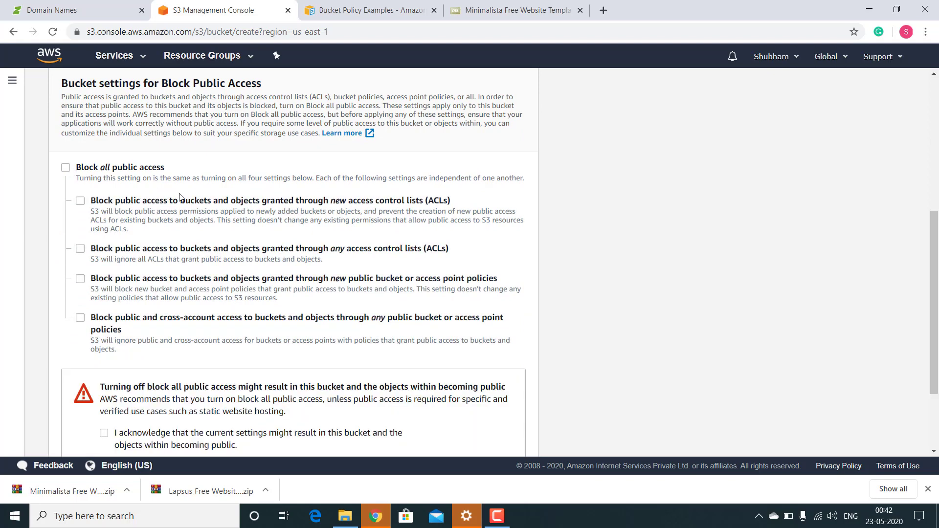
{"action": "scroll", "coordinate": [204, 207], "scroll_direction": "down", "scroll_amount": 2}
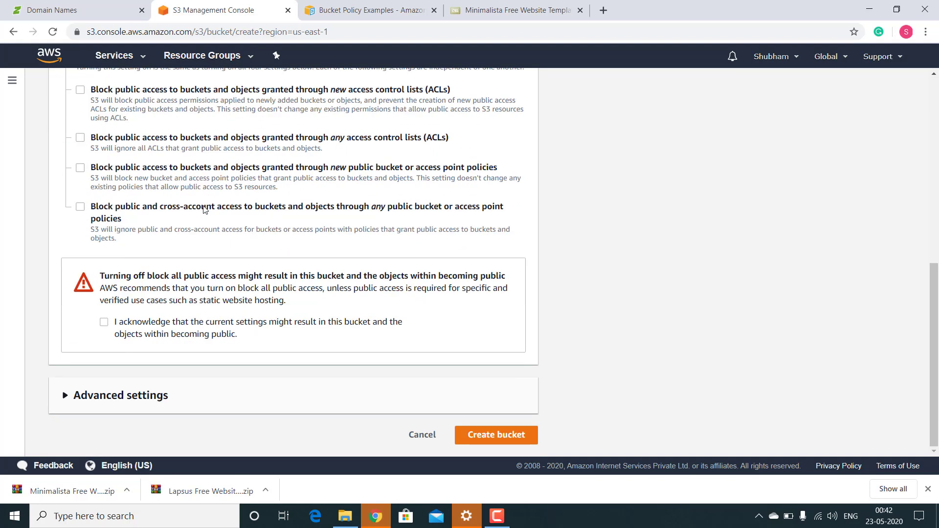
{"action": "left_click", "coordinate": [104, 322]}
{"action": "left_click", "coordinate": [479, 440]}
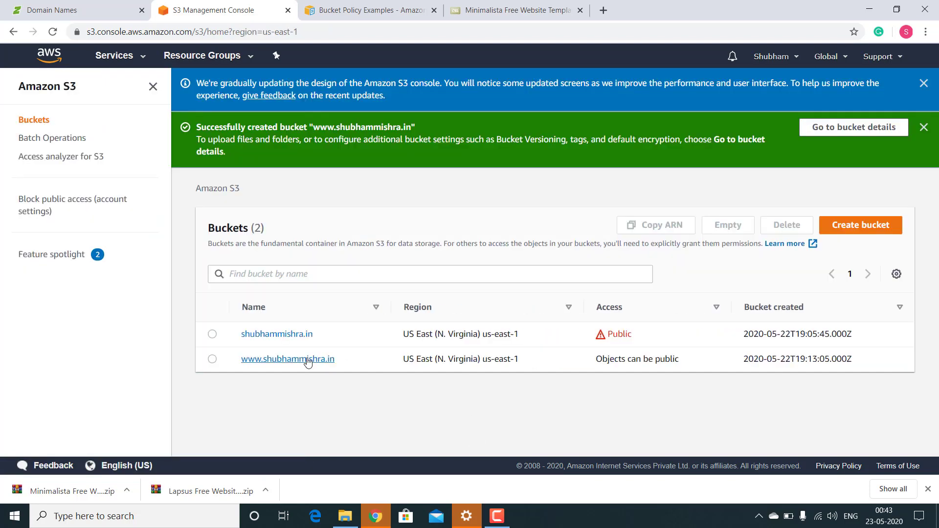
Set the www bucket's static website hosting to redirect requests to the bare .in domain bucket and save it
{"action": "left_click", "coordinate": [307, 360]}
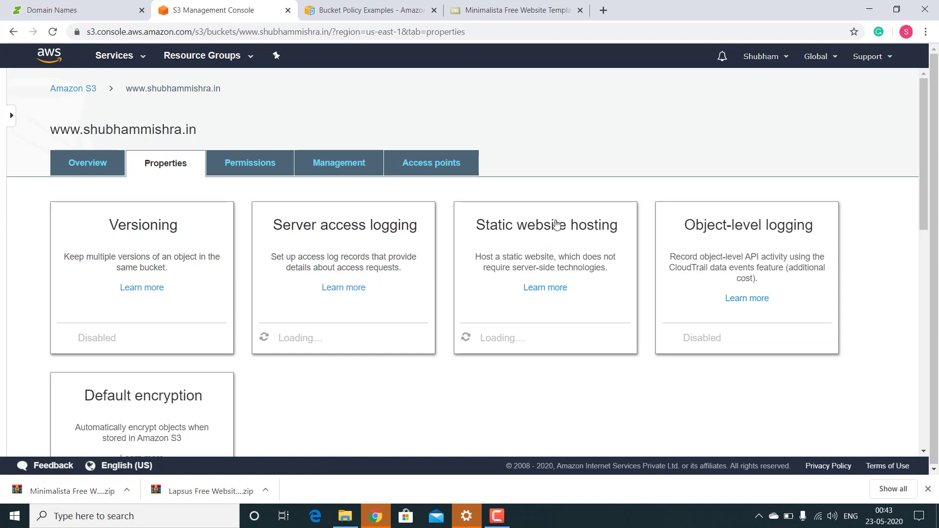
{"action": "left_click", "coordinate": [556, 225]}
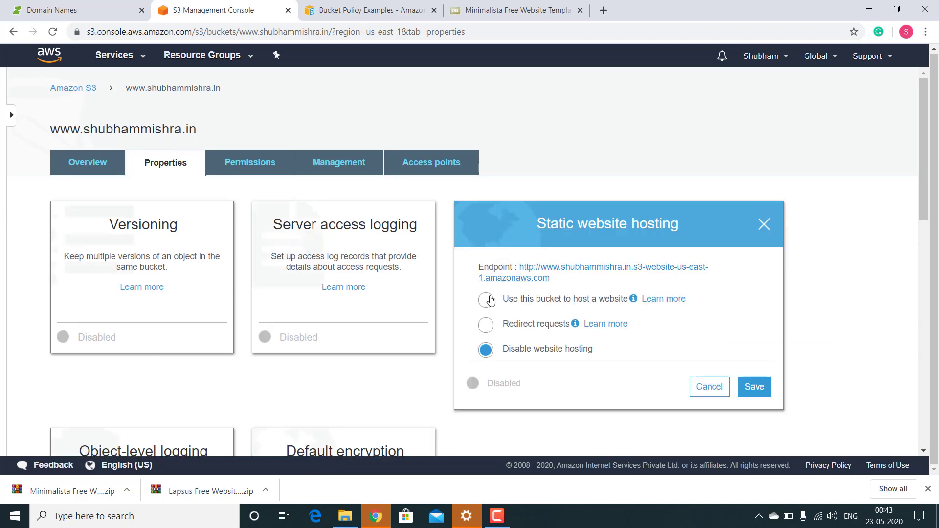
{"action": "left_click", "coordinate": [486, 326]}
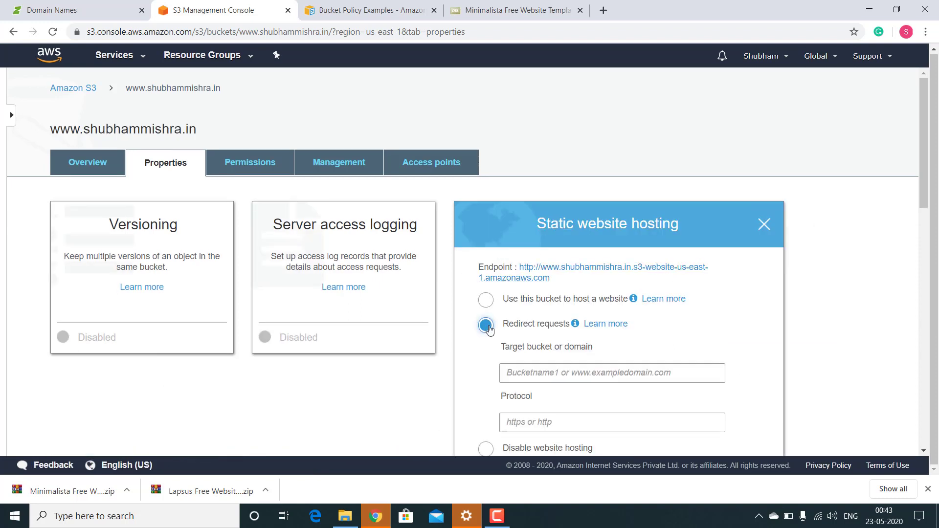
{"action": "scroll", "coordinate": [490, 329], "scroll_direction": "down", "scroll_amount": 2}
{"action": "left_click", "coordinate": [542, 275]}
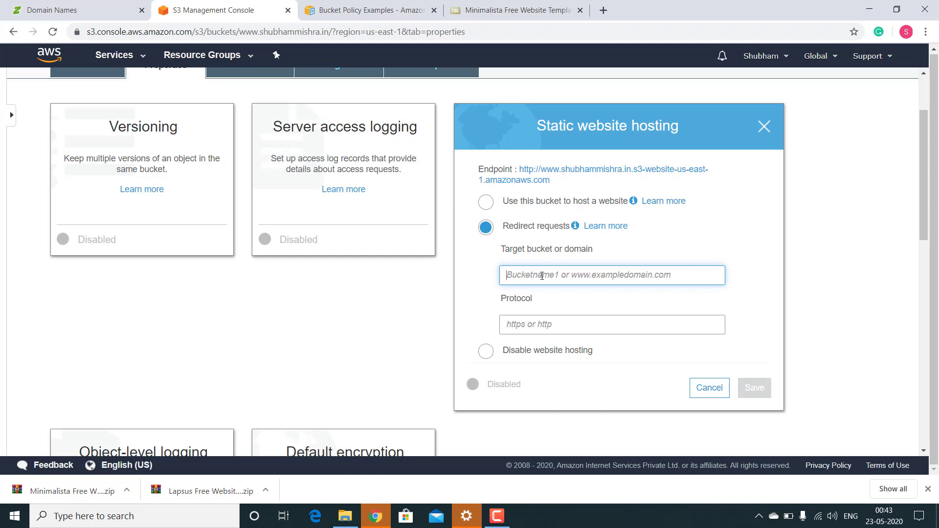
{"action": "type", "text": "sh"}
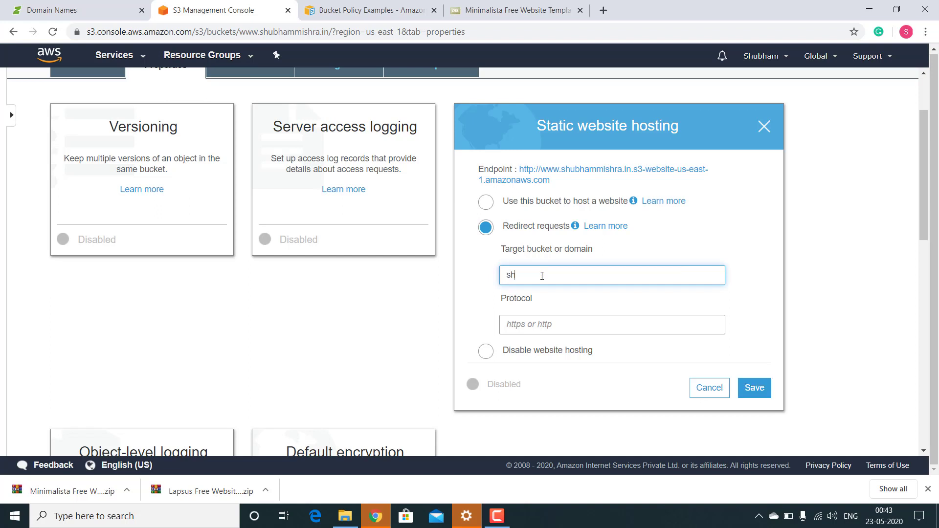
{"action": "type", "text": "ubhammishra.in"}
{"action": "left_click", "coordinate": [755, 390]}
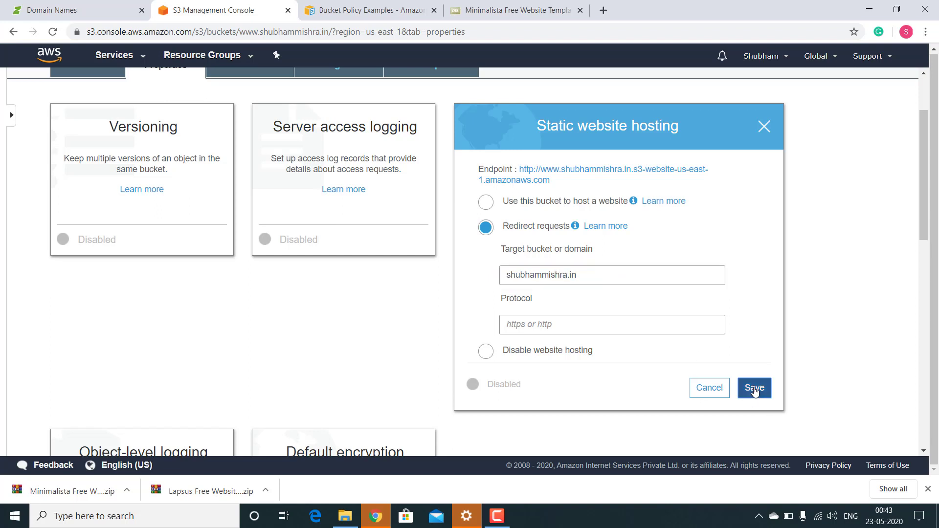
{"action": "scroll", "coordinate": [439, 290], "scroll_direction": "up", "scroll_amount": 2}
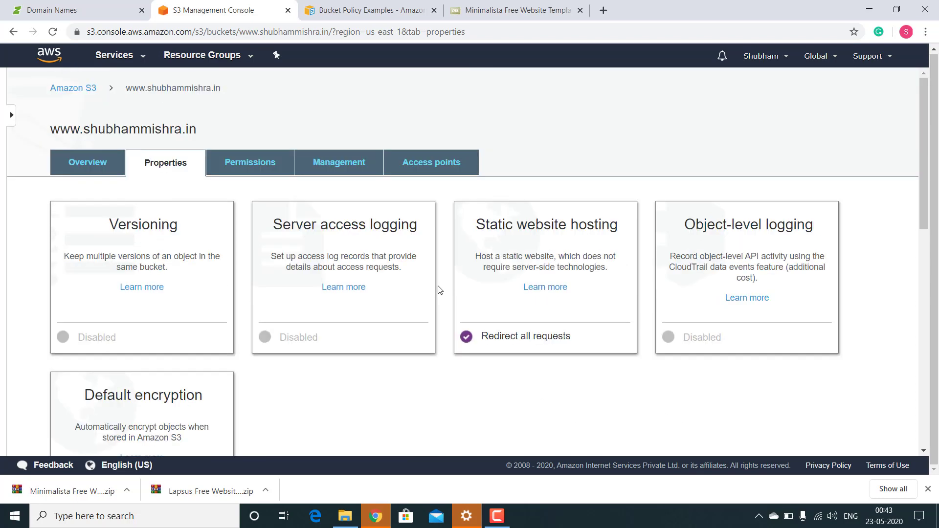
Switch to the Route 53 service and open its DNS management for hosted zones
{"action": "left_click", "coordinate": [136, 58]}
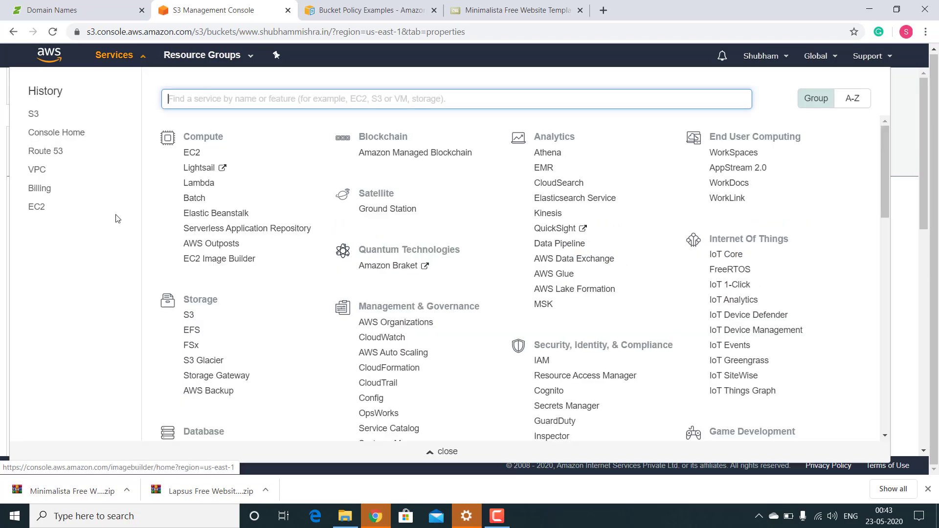
{"action": "left_click", "coordinate": [47, 154]}
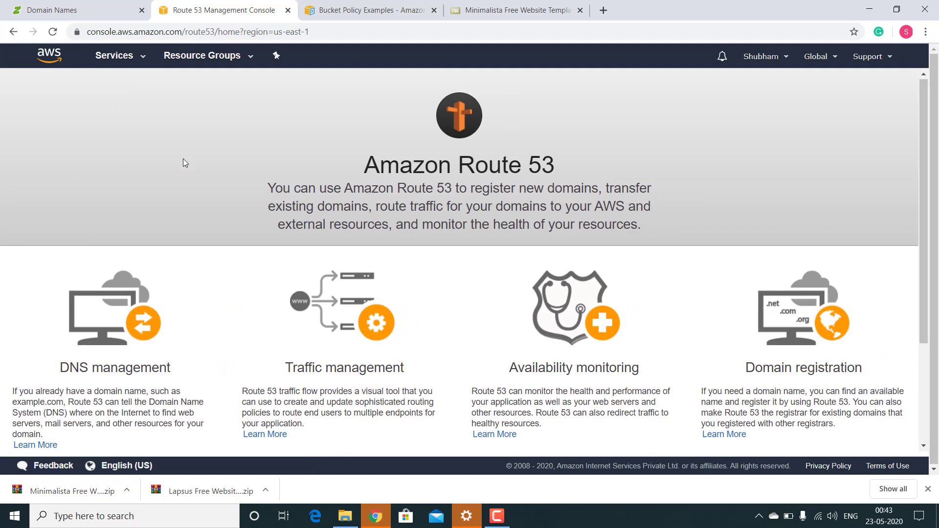
{"action": "scroll", "coordinate": [183, 159], "scroll_direction": "down", "scroll_amount": 2}
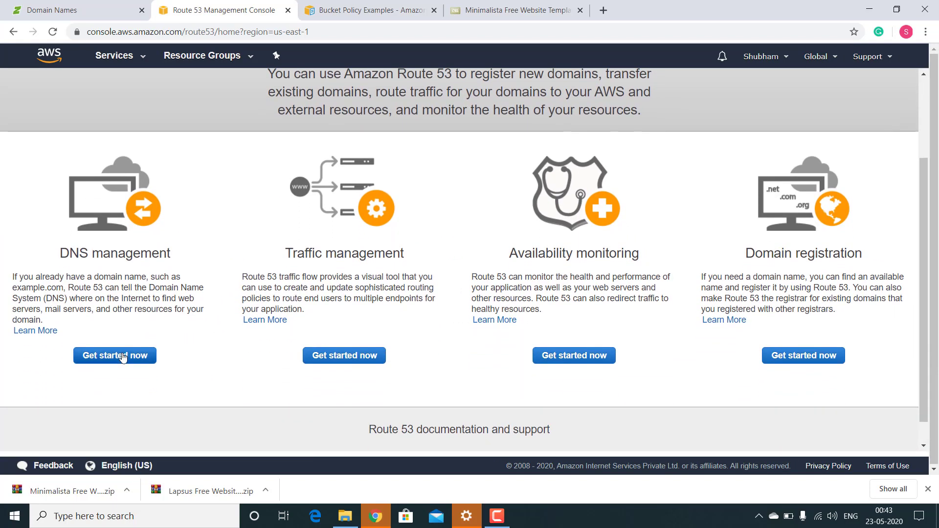
{"action": "left_click", "coordinate": [123, 356]}
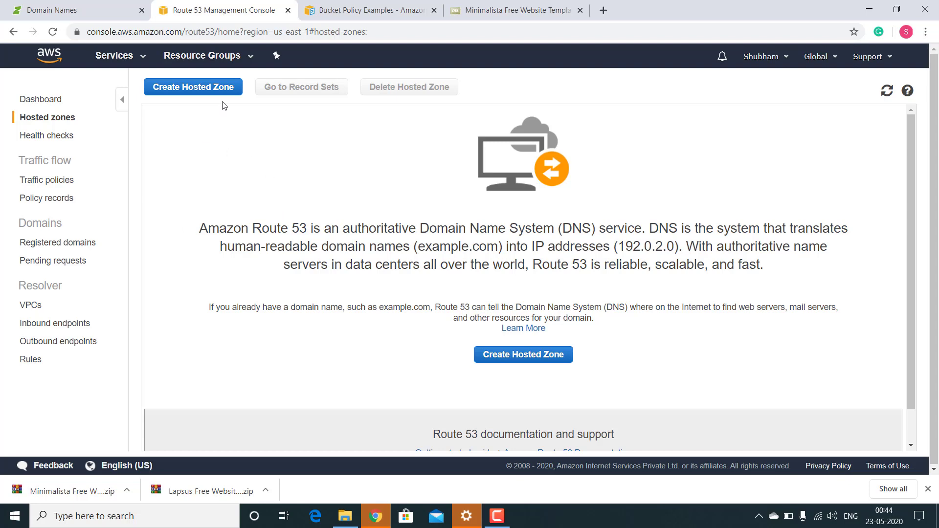
Create a Public Hosted Zone for the bare .in domain
{"action": "left_click", "coordinate": [206, 89]}
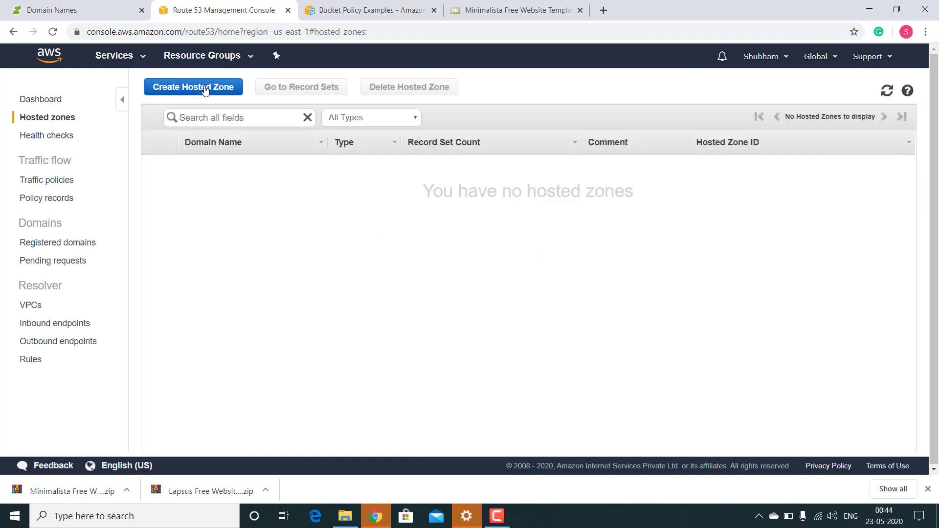
{"action": "left_click", "coordinate": [205, 89]}
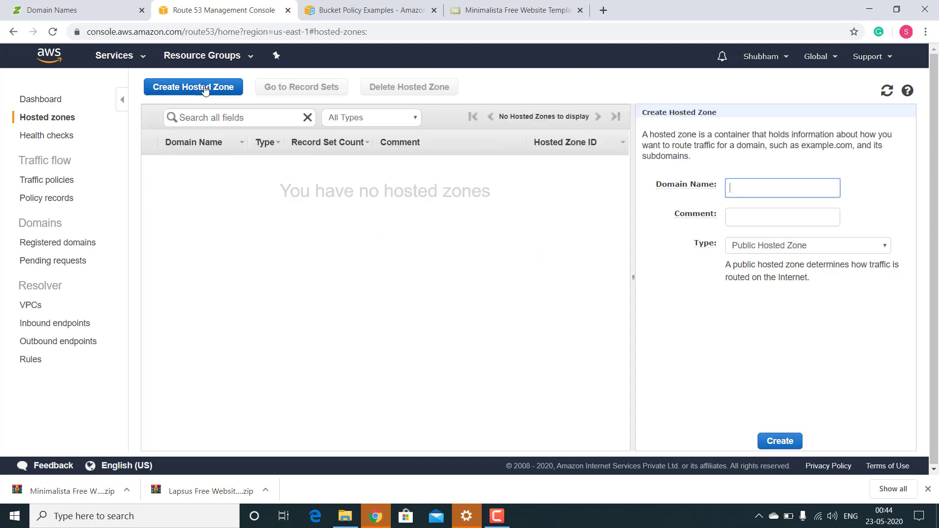
{"action": "type", "text": "shubhammis"}
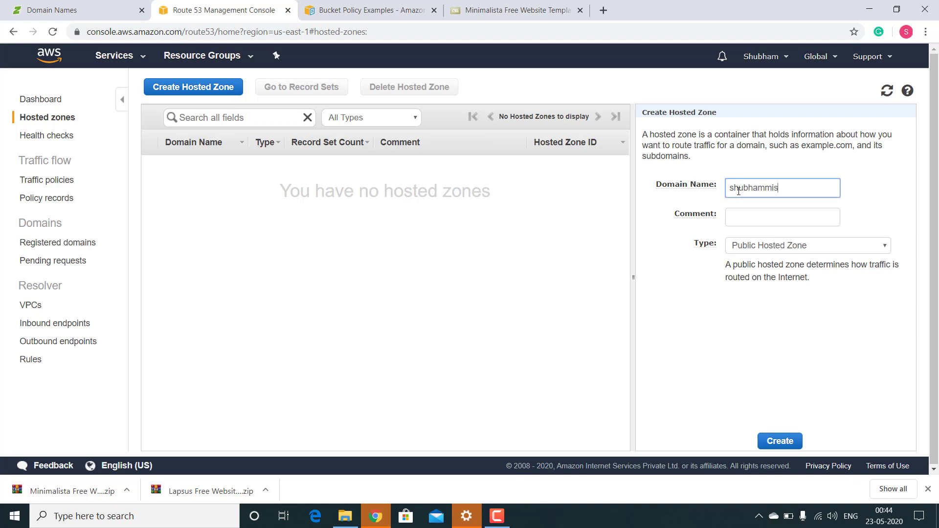
{"action": "type", "text": "hra.in"}
{"action": "left_click", "coordinate": [770, 443]}
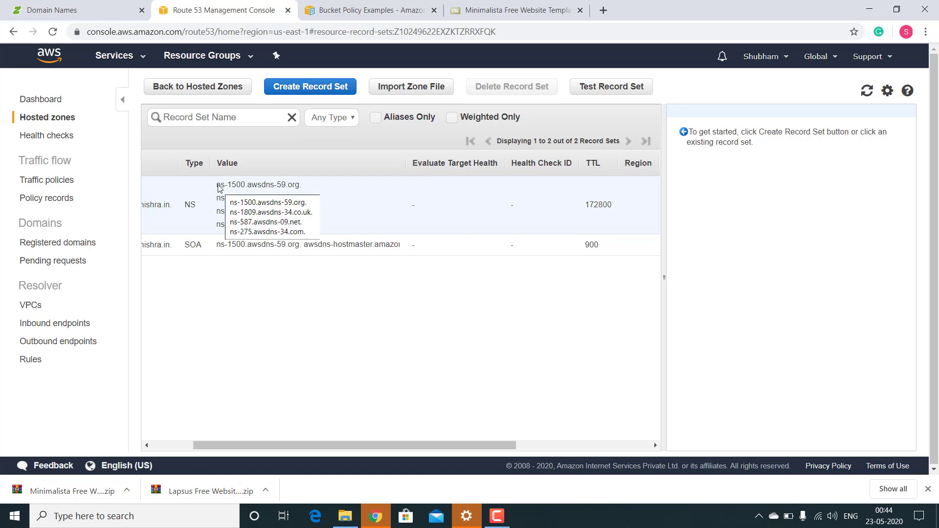
Copy ns-1500.awsdns-59.org from the zone's NS record and enter it as a name server host for the .in domain at Crazy Domains
{"action": "left_click_drag", "start_coordinate": [218, 188], "coordinate": [299, 192]}
{"action": "key", "text": "ctrl+c"}
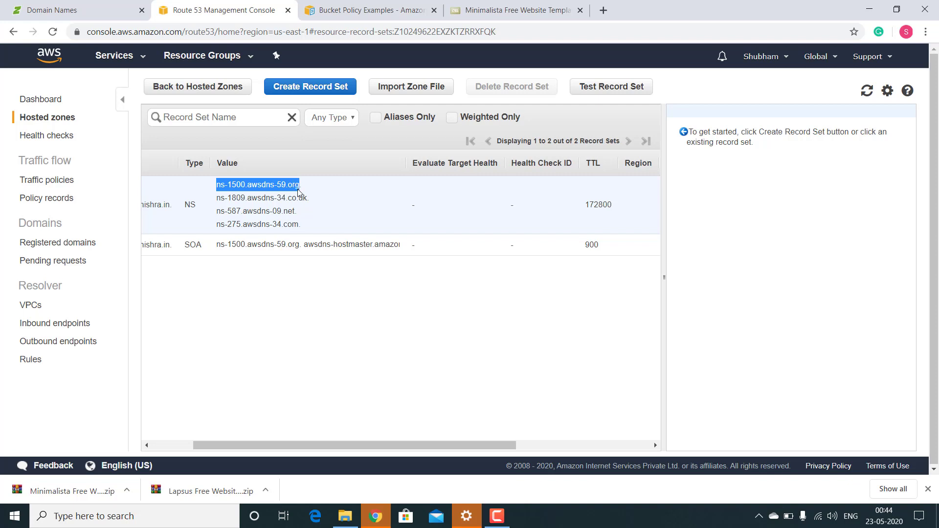
{"action": "left_click", "coordinate": [298, 191]}
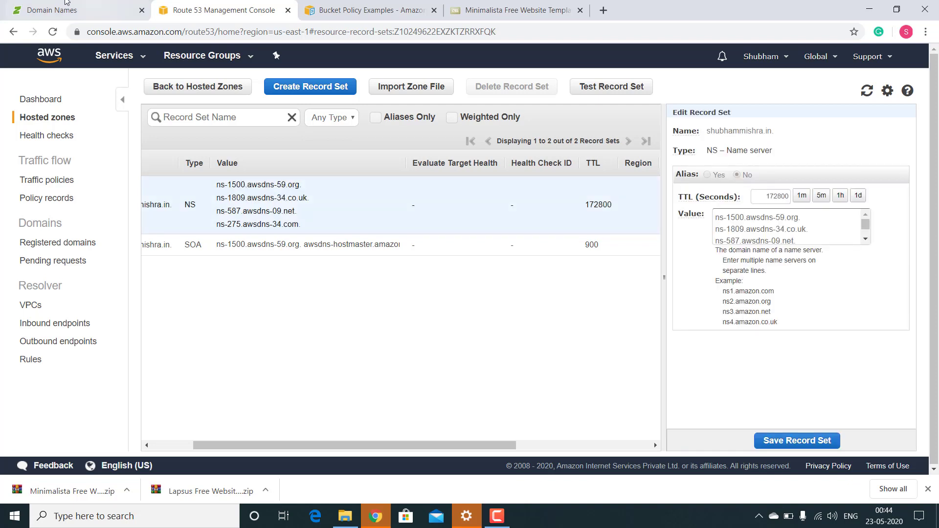
{"action": "left_click", "coordinate": [54, 9]}
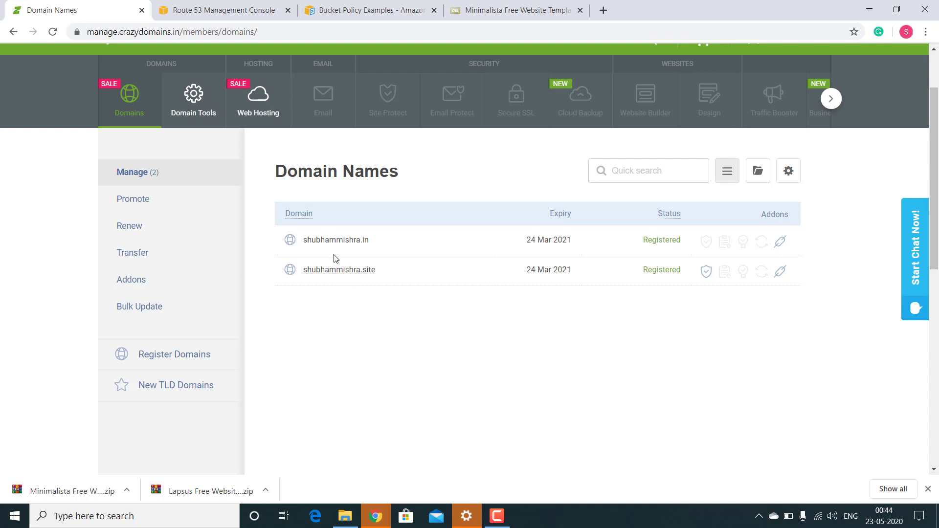
{"action": "left_click", "coordinate": [338, 247]}
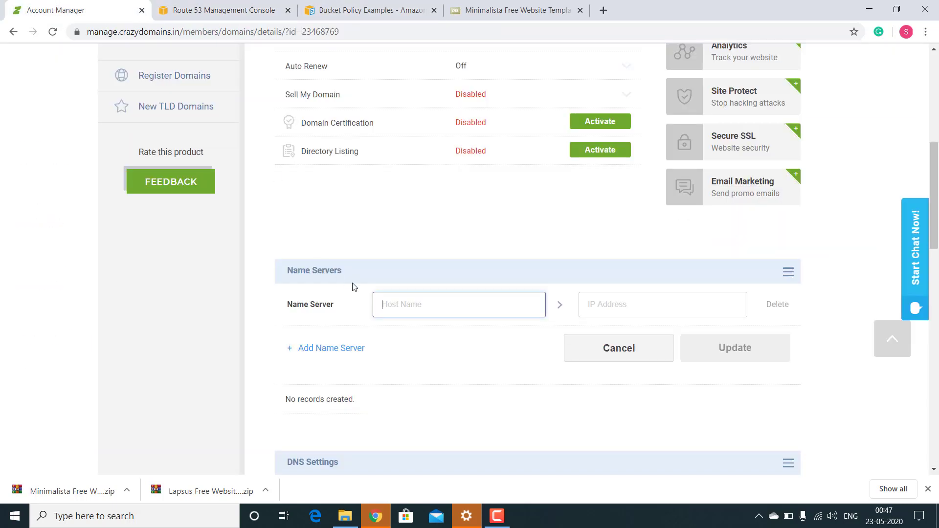
{"action": "key", "text": "ctrl+v"}
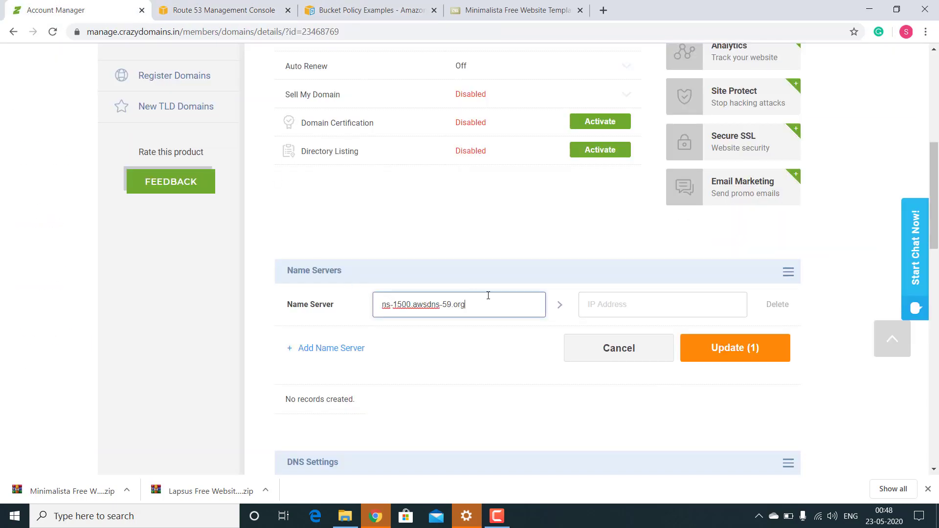
Add a second name server for the .in domain, using ns-1809.awsdns-34.co.uk copied from the Route 53 NS record
{"action": "left_click", "coordinate": [351, 350]}
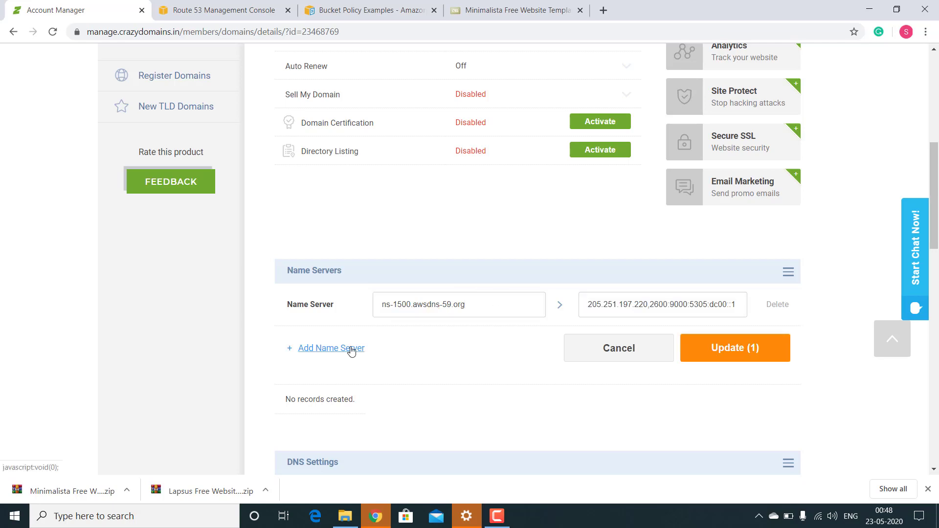
{"action": "left_click", "coordinate": [215, 10]}
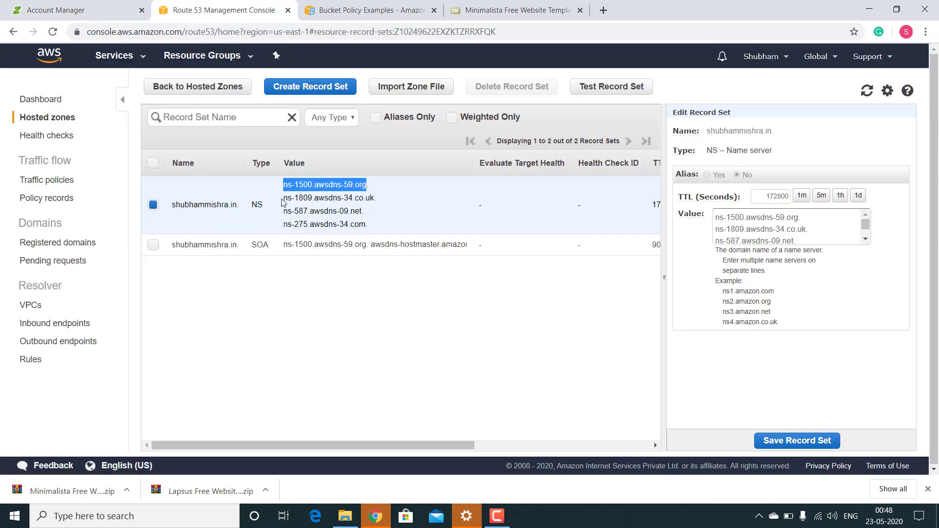
{"action": "left_click_drag", "start_coordinate": [287, 198], "coordinate": [377, 210]}
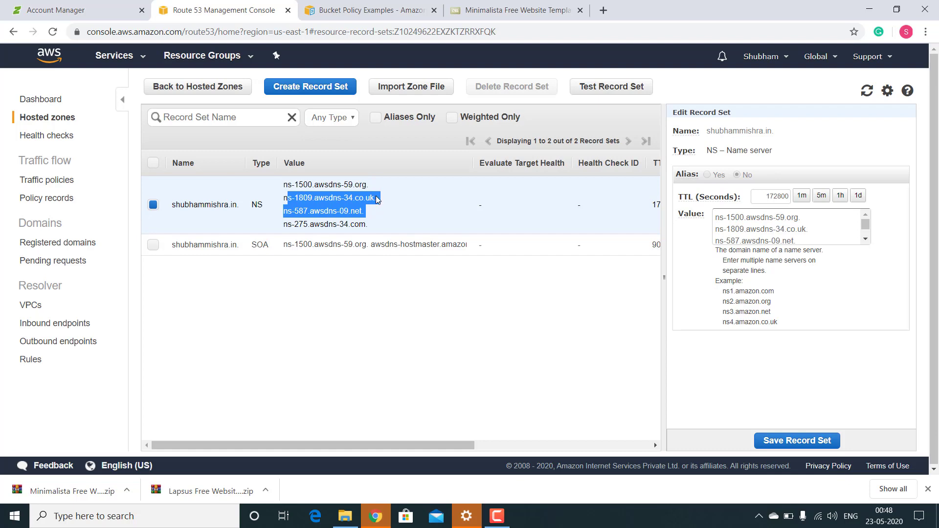
{"action": "triple_click", "coordinate": [374, 198]}
{"action": "key", "text": "ctrl+c"}
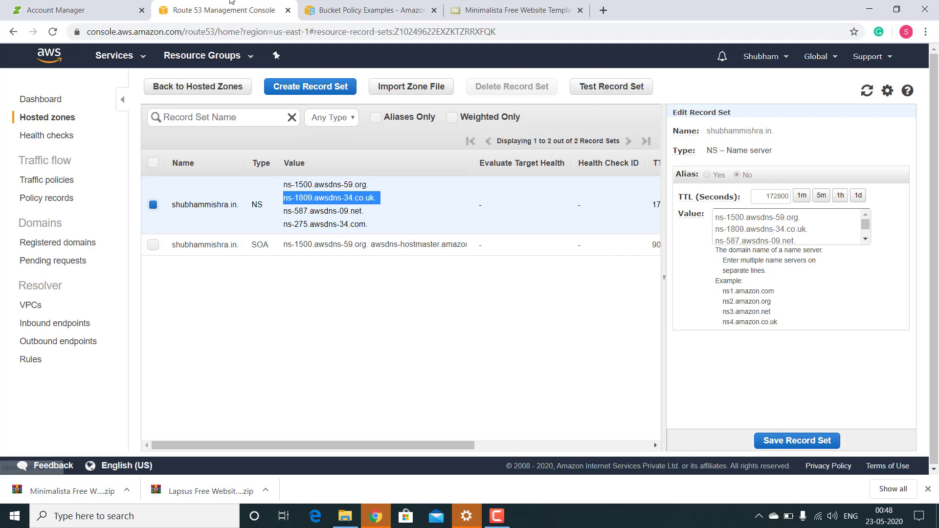
{"action": "left_click", "coordinate": [78, 9]}
{"action": "left_click", "coordinate": [402, 346]}
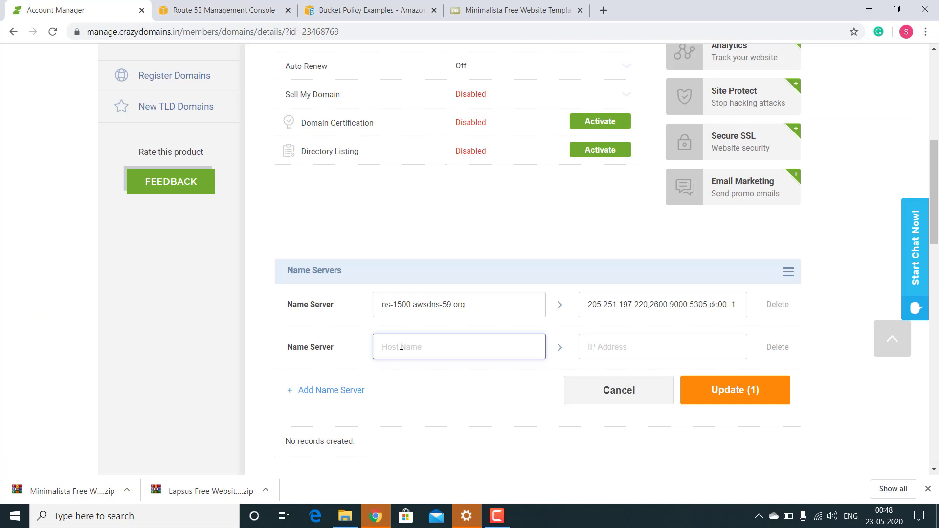
{"action": "key", "text": "ctrl+v"}
{"action": "key", "text": "BackSpace"}
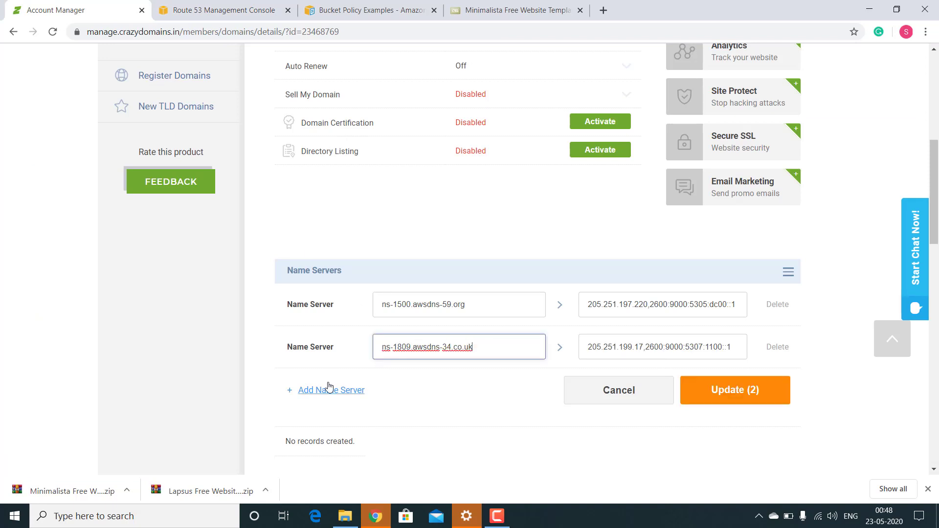
Add a third name server, ns-587.awsdns-09.net, copied from the Route 53 NS record without its trailing dot
{"action": "left_click", "coordinate": [329, 390]}
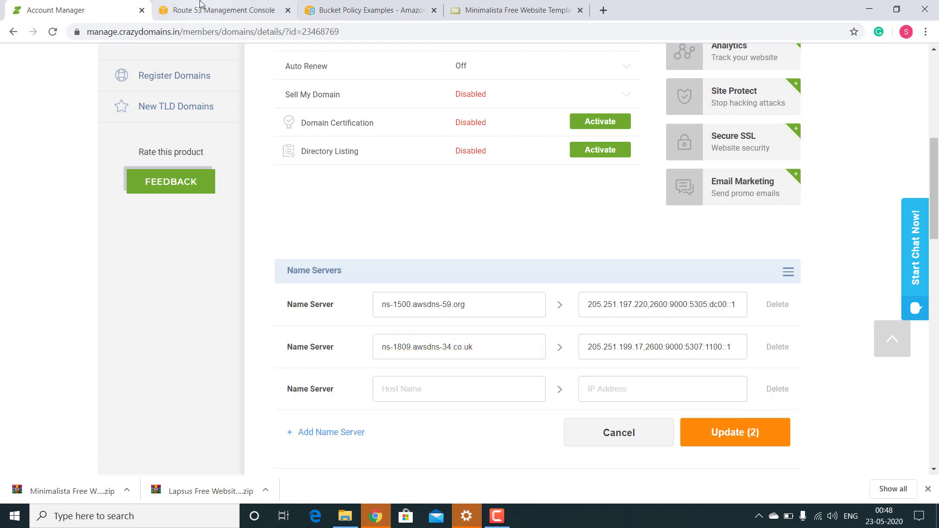
{"action": "left_click", "coordinate": [223, 10]}
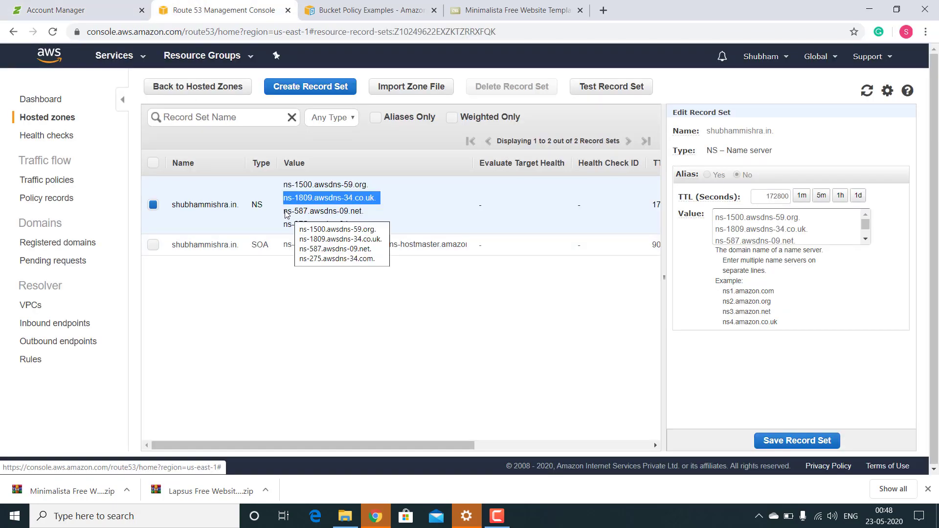
{"action": "left_click", "coordinate": [356, 220]}
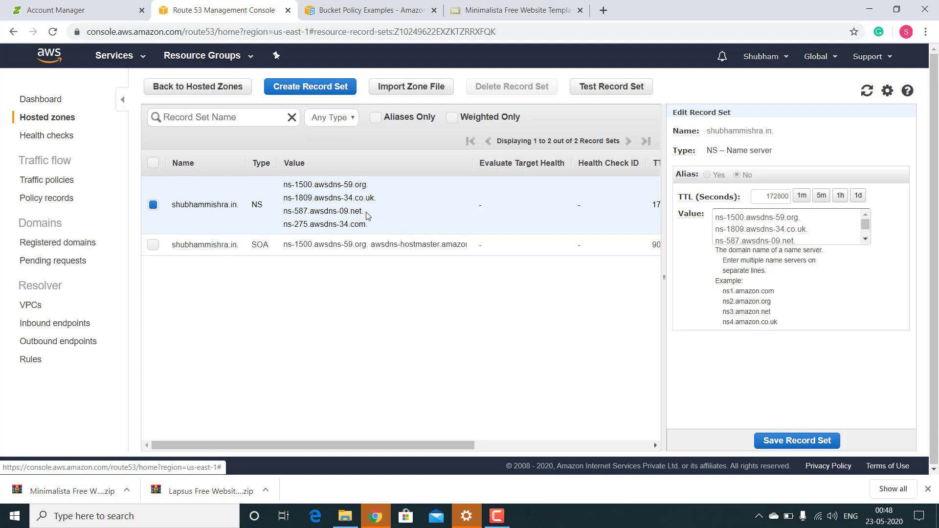
{"action": "left_click_drag", "start_coordinate": [367, 216], "coordinate": [286, 215]}
{"action": "key", "text": "ctrl+c"}
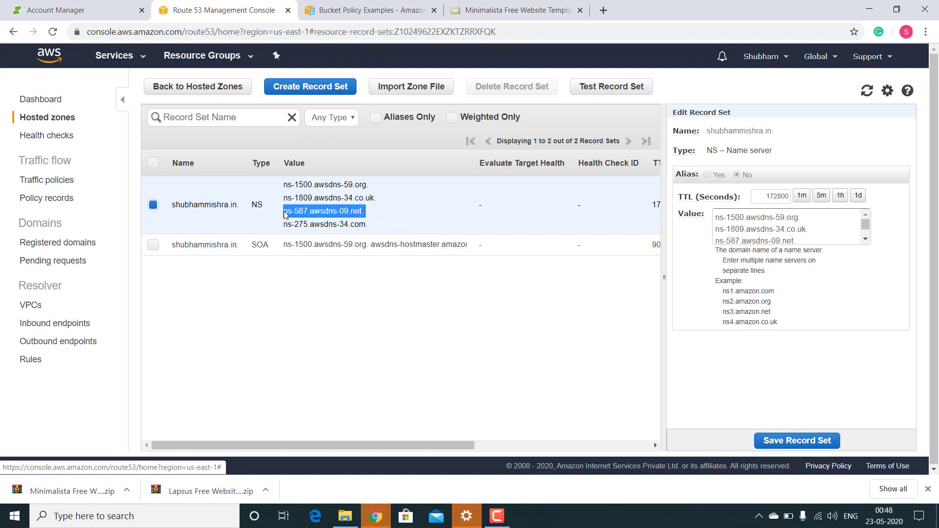
{"action": "left_click", "coordinate": [105, 8]}
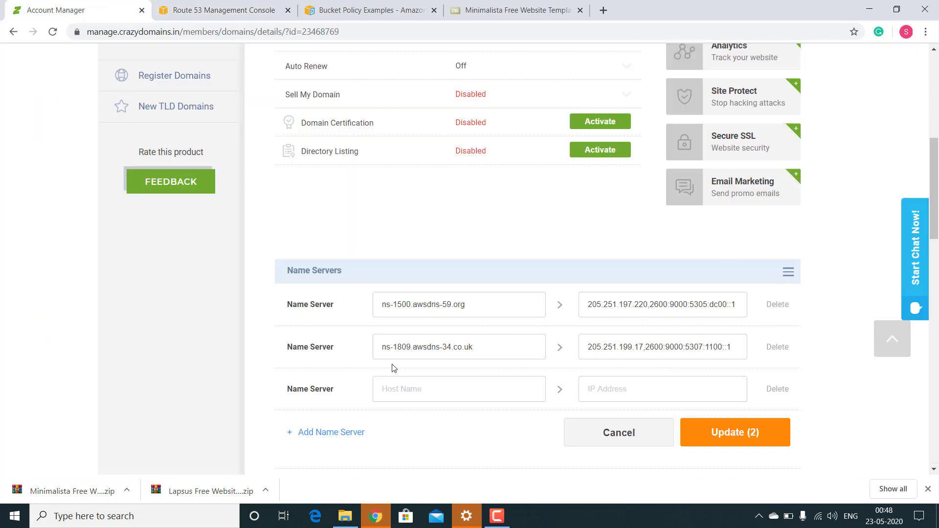
{"action": "left_click", "coordinate": [417, 397]}
{"action": "key", "text": "ctrl+v"}
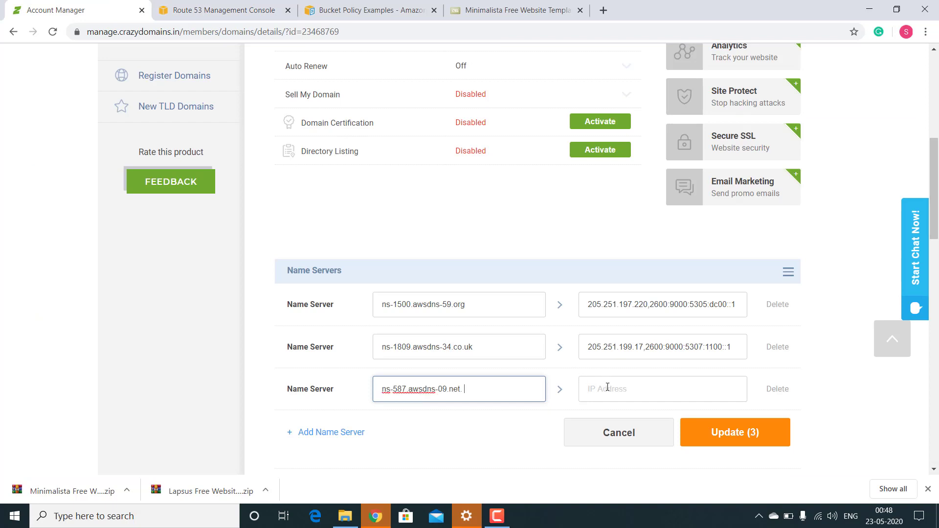
{"action": "left_click", "coordinate": [608, 387]}
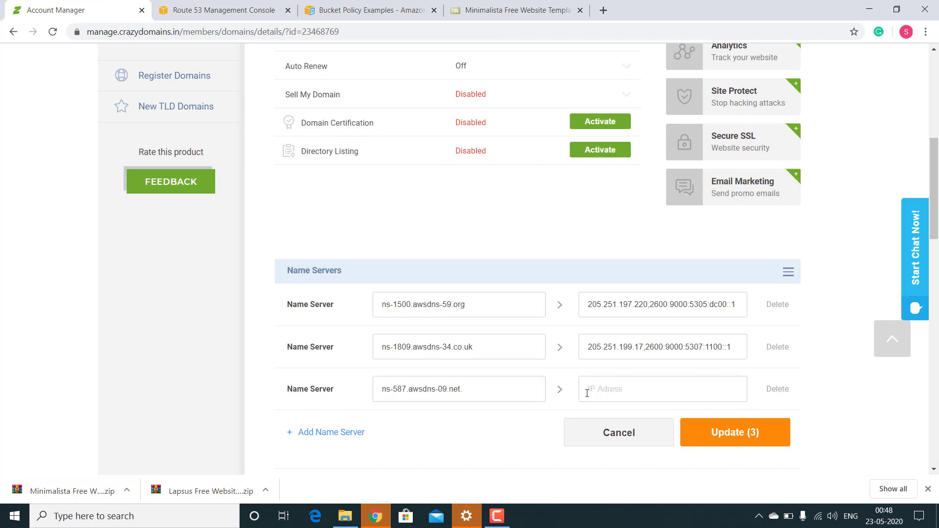
{"action": "left_click", "coordinate": [588, 393]}
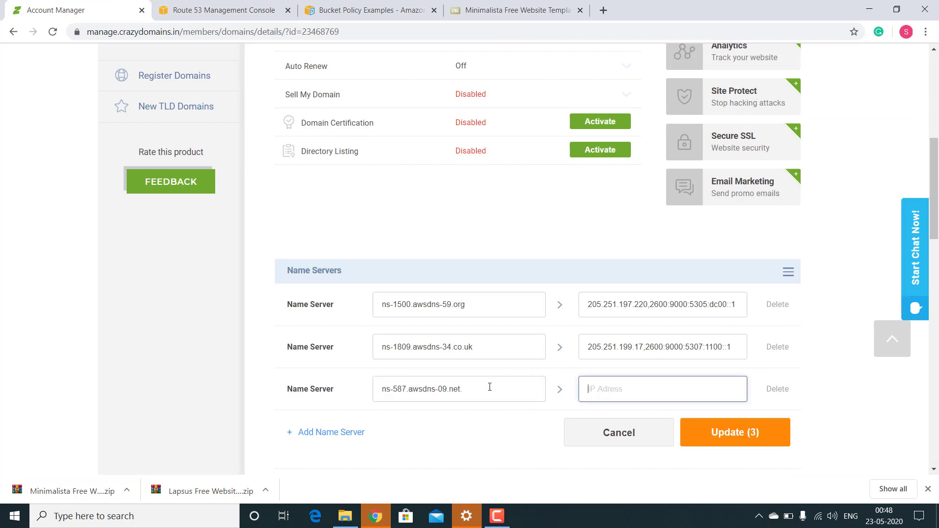
{"action": "left_click", "coordinate": [463, 388]}
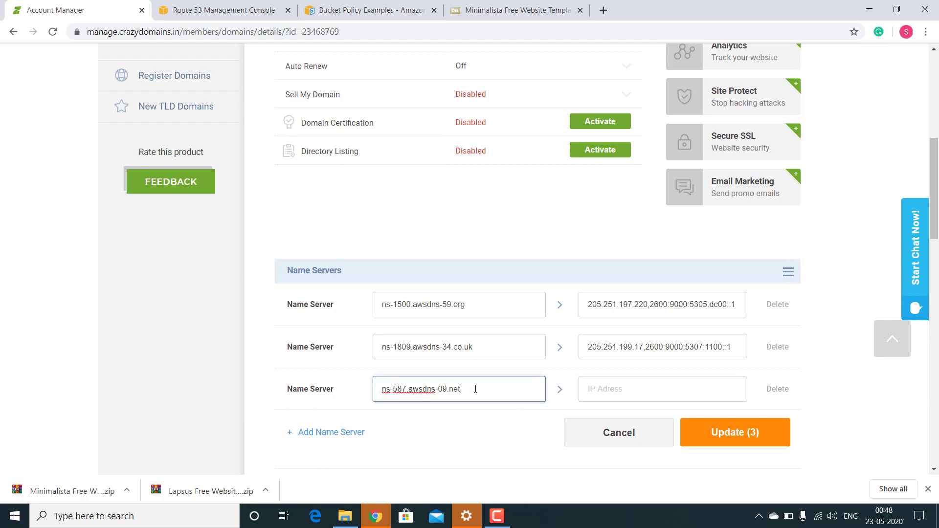
Add ns-275.awsdns-34.com from the Route 53 NS record as the fourth name server and save the domain's name server list
{"action": "left_click", "coordinate": [304, 434]}
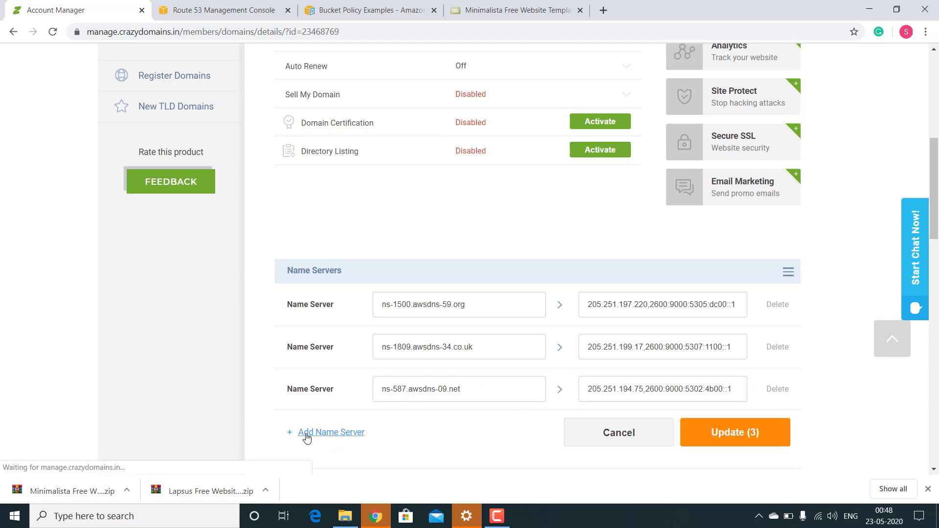
{"action": "left_click", "coordinate": [215, 9]}
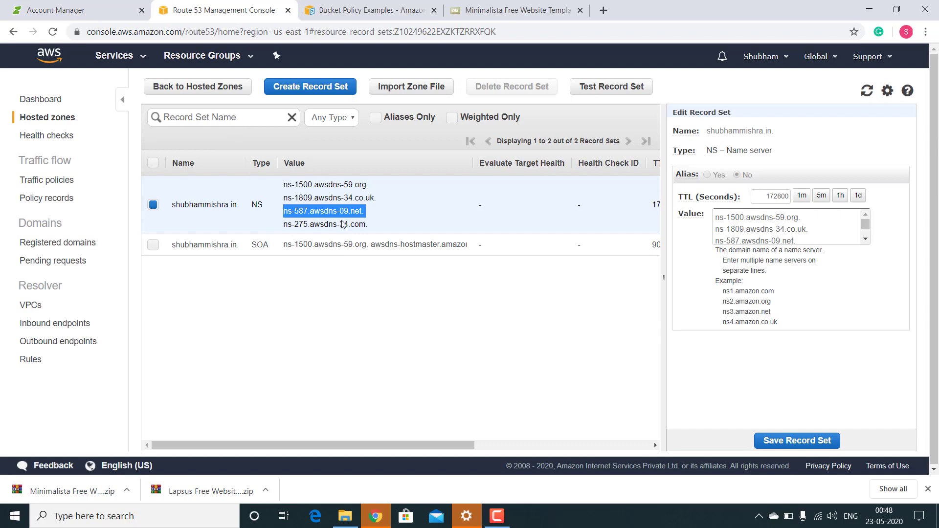
{"action": "left_click_drag", "start_coordinate": [284, 224], "coordinate": [366, 230]}
{"action": "key", "text": "ctrl+c"}
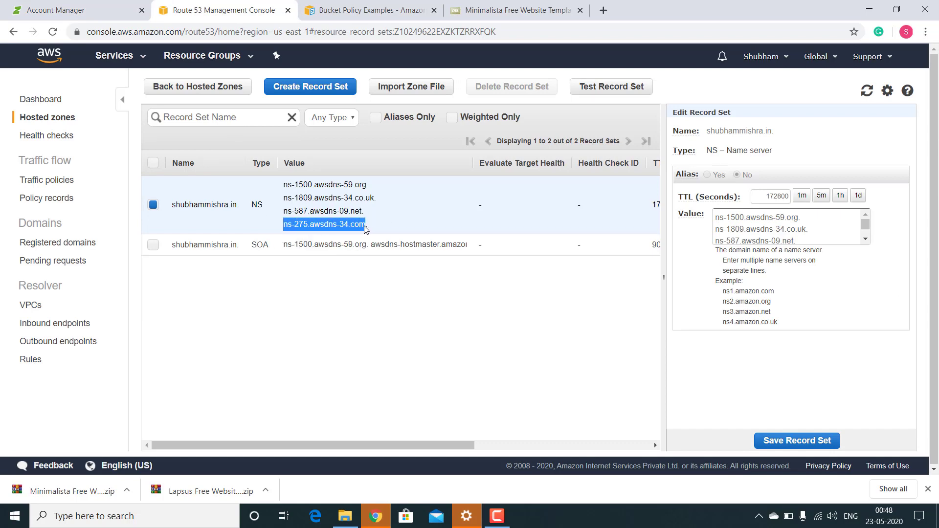
{"action": "left_click", "coordinate": [88, 10]}
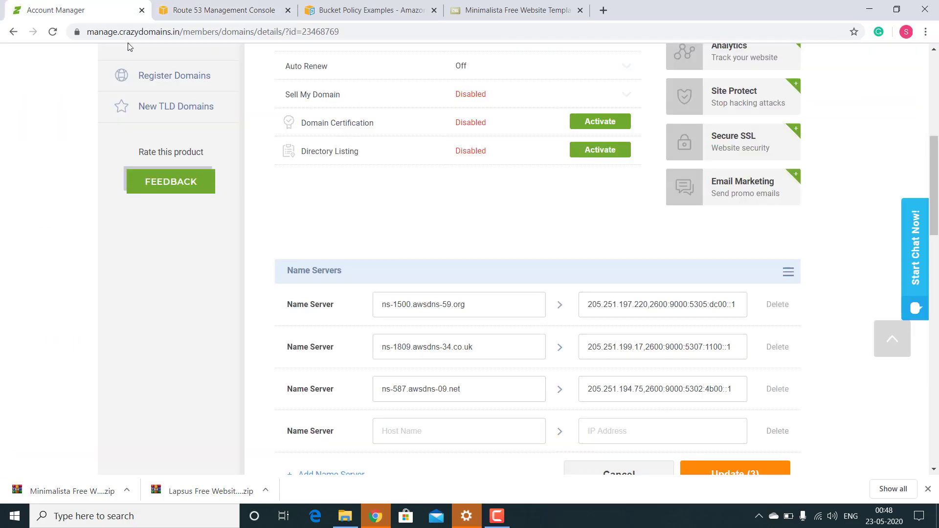
{"action": "left_click", "coordinate": [400, 431]}
{"action": "key", "text": "ctrl+v"}
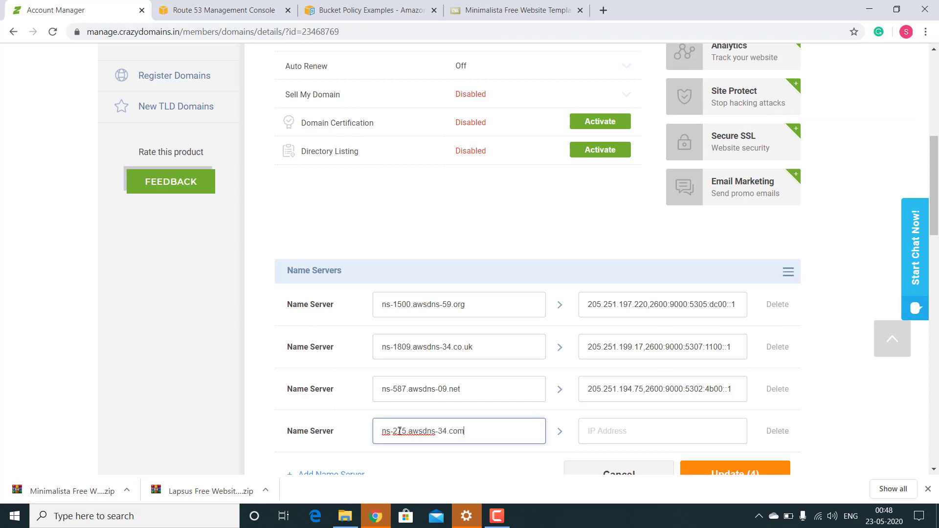
{"action": "scroll", "coordinate": [633, 371], "scroll_direction": "down", "scroll_amount": 3}
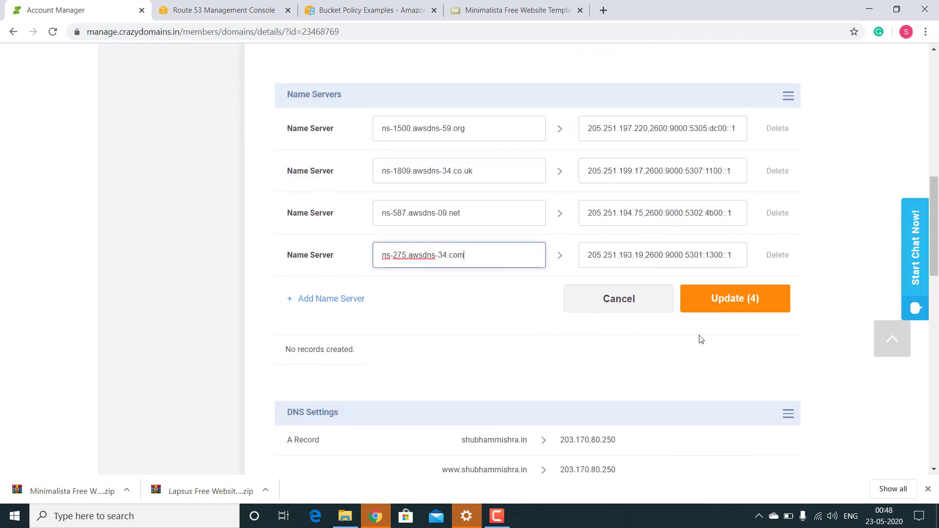
{"action": "left_click", "coordinate": [741, 307]}
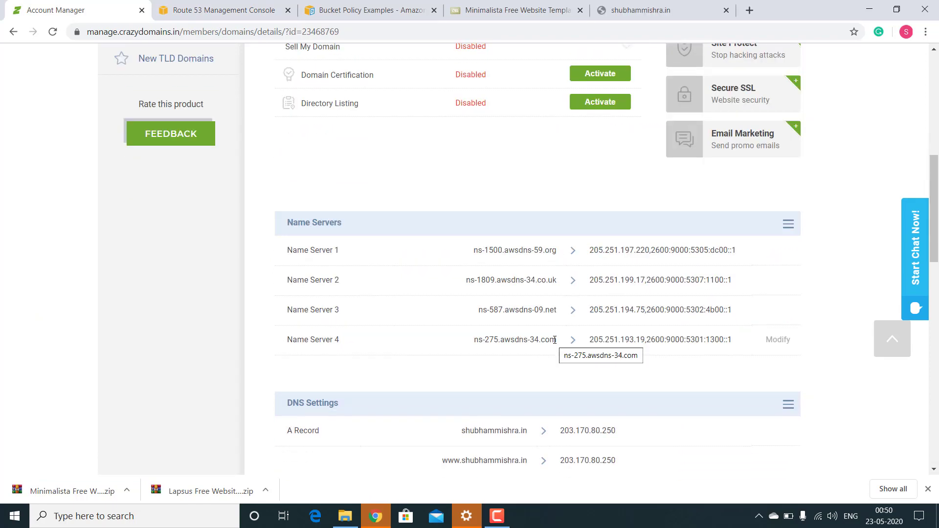
{"action": "scroll", "coordinate": [555, 340], "scroll_direction": "down", "scroll_amount": 1}
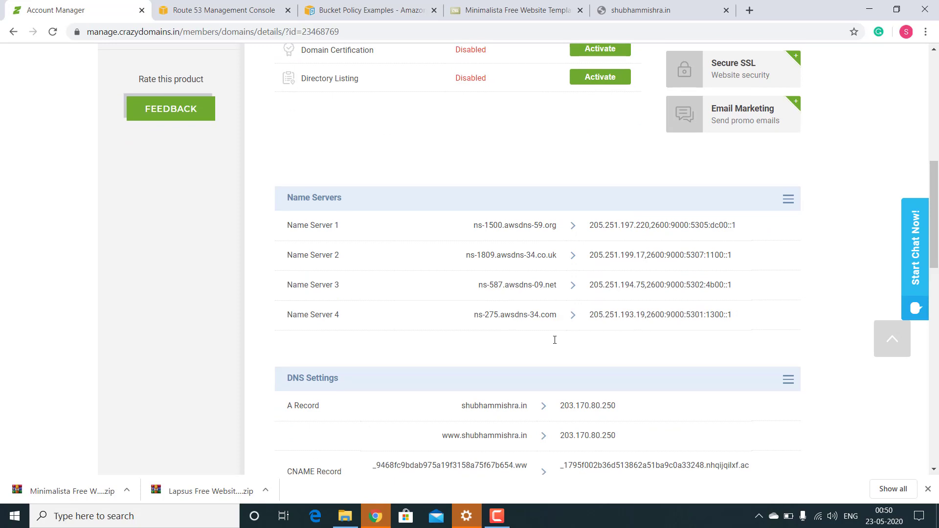
{"action": "scroll", "coordinate": [438, 313], "scroll_direction": "down", "scroll_amount": 1}
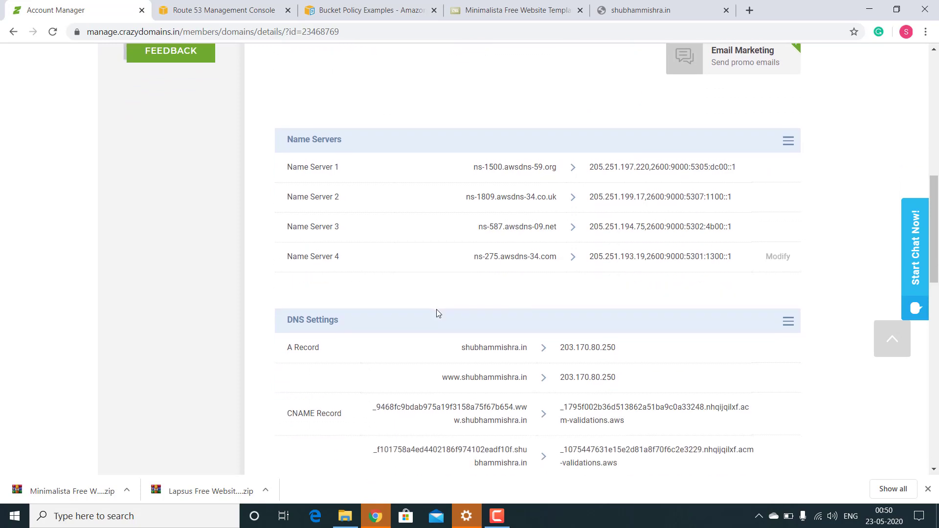
{"action": "scroll", "coordinate": [438, 313], "scroll_direction": "up", "scroll_amount": 1}
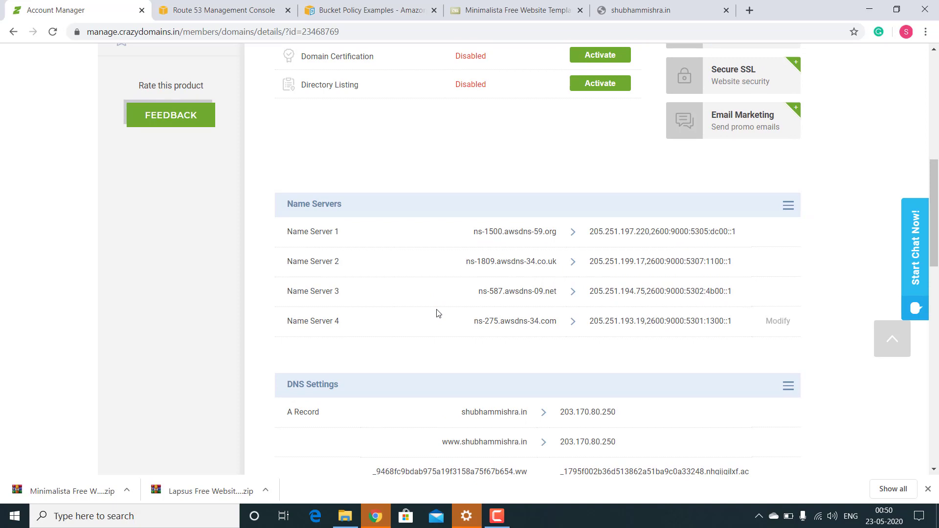
Create an A – IPv4 alias record for the bare .in domain in Route 53, targeting its S3 website endpoint s3-website-us-east-1.amazonaws.com
{"action": "left_click", "coordinate": [244, 6]}
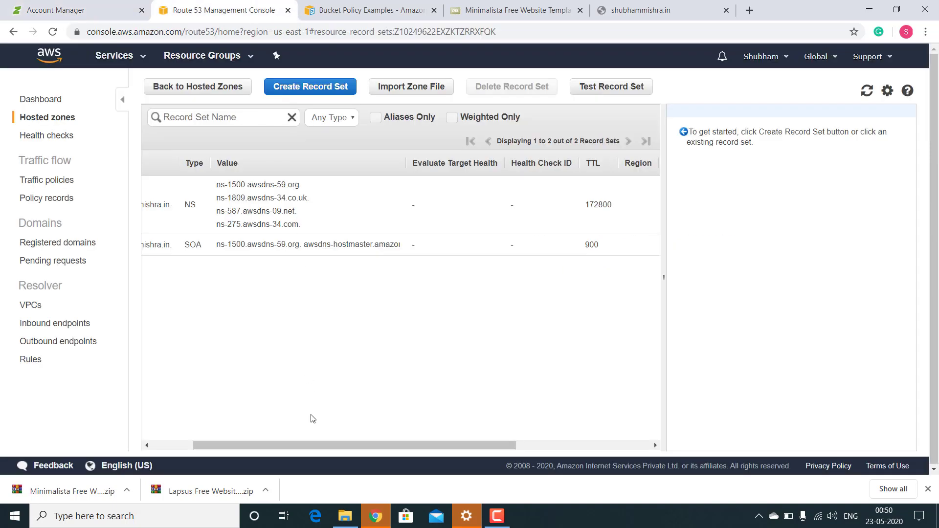
{"action": "left_click_drag", "start_coordinate": [272, 446], "coordinate": [204, 446]}
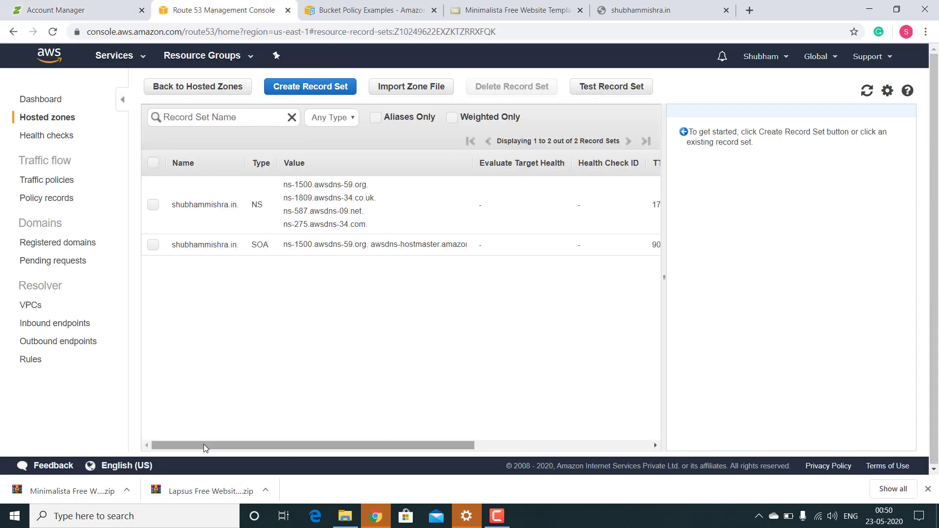
{"action": "left_click", "coordinate": [323, 90]}
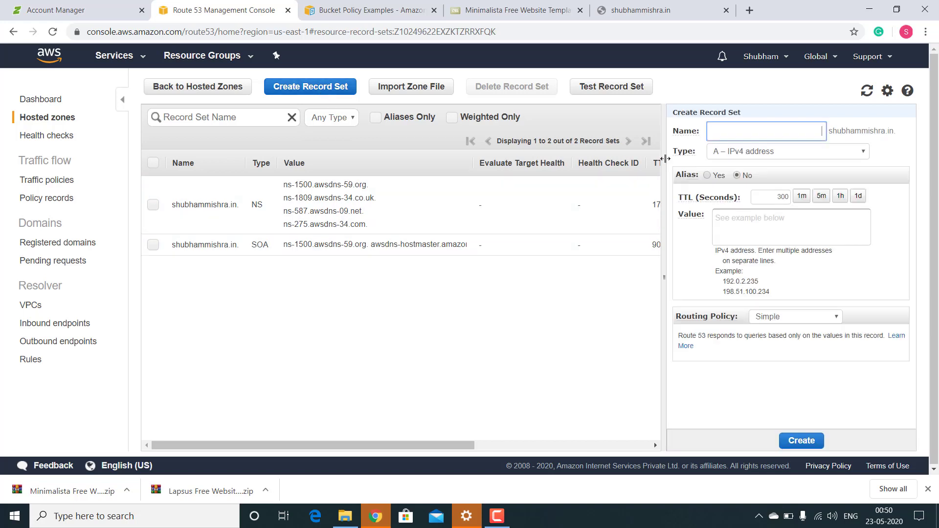
{"action": "left_click", "coordinate": [747, 156]}
{"action": "left_click", "coordinate": [747, 162]}
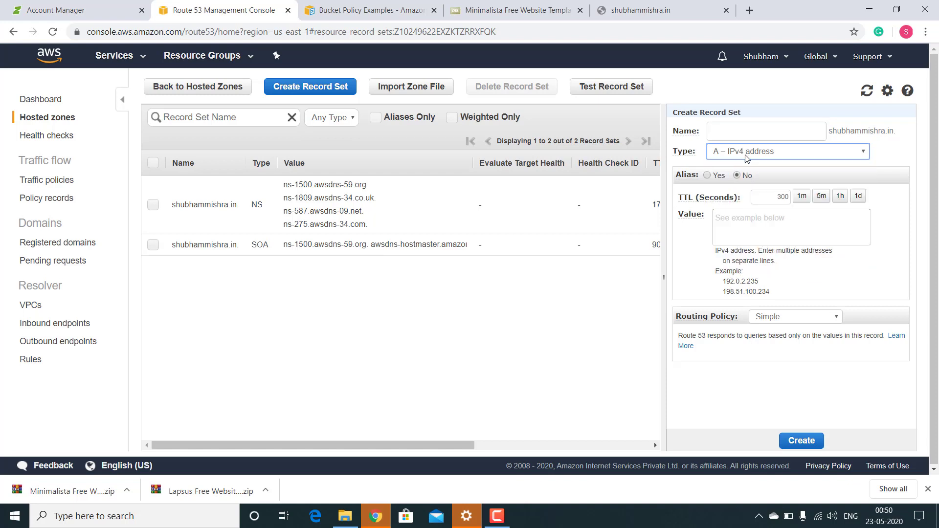
{"action": "left_click", "coordinate": [707, 176]}
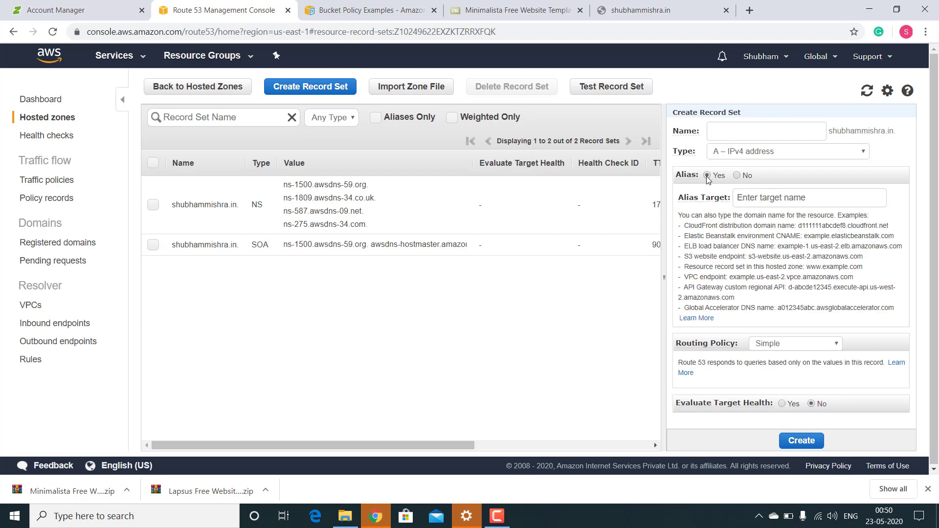
{"action": "left_click", "coordinate": [754, 198]}
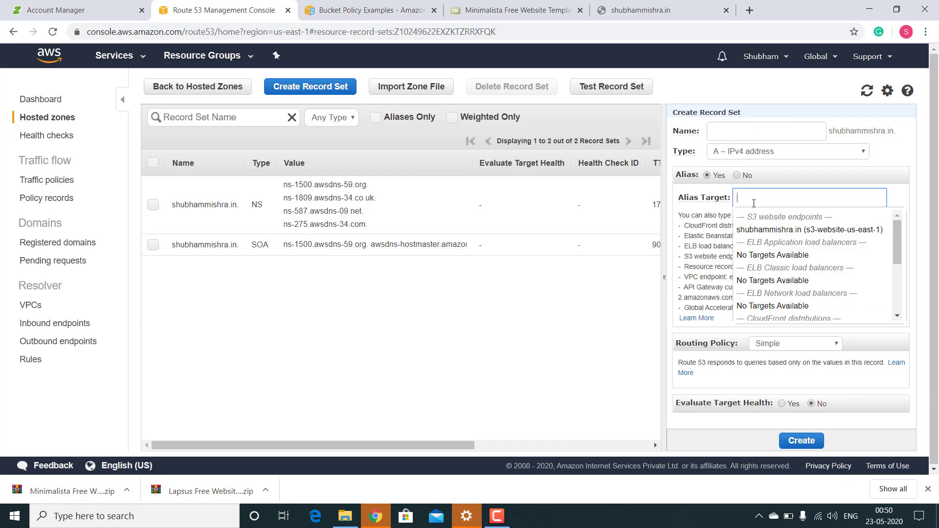
{"action": "left_click", "coordinate": [763, 230]}
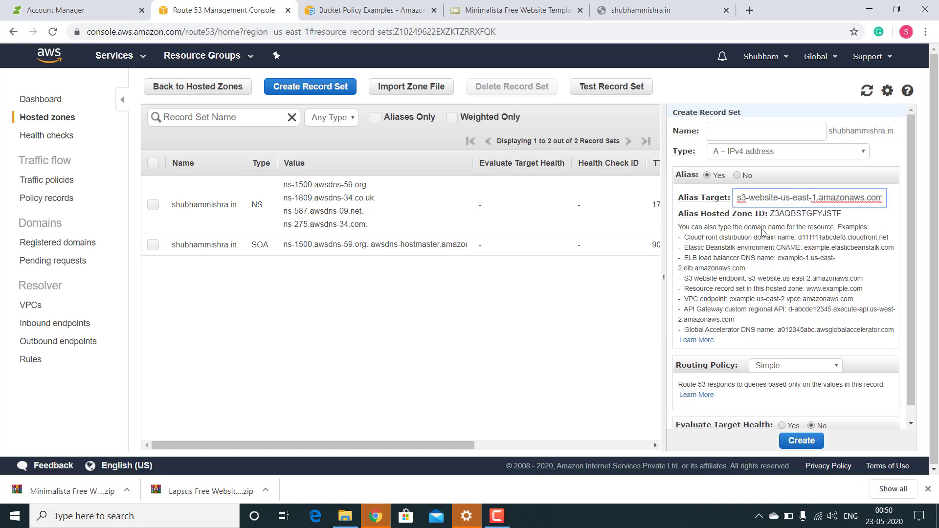
{"action": "scroll", "coordinate": [763, 230], "scroll_direction": "down", "scroll_amount": 1}
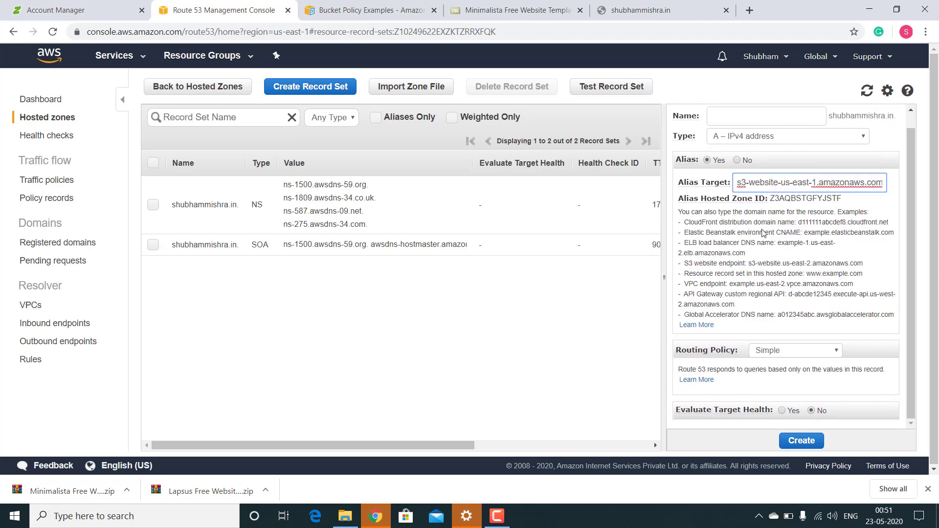
{"action": "left_click", "coordinate": [801, 443]}
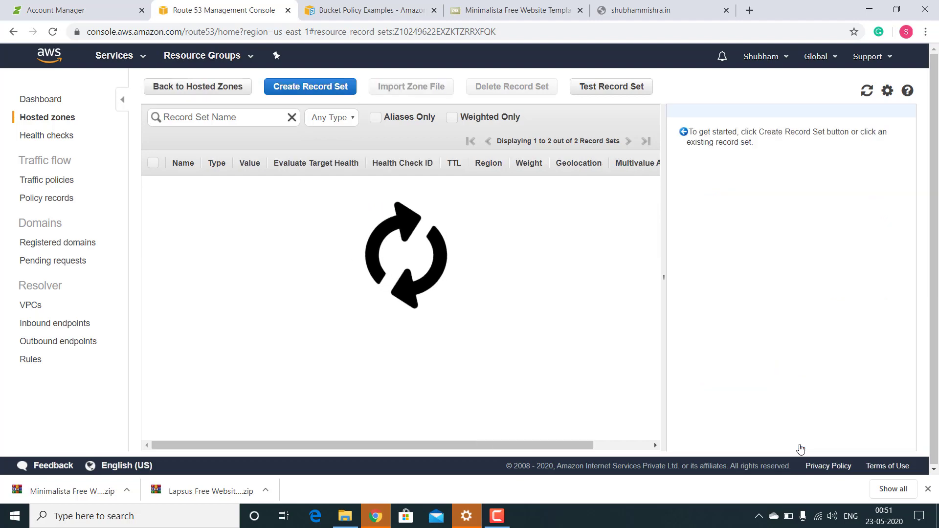
Create a CNAME record for the www subdomain in the Route 53 hosted zone, with the bare .in domain as its value
{"action": "left_click", "coordinate": [288, 88]}
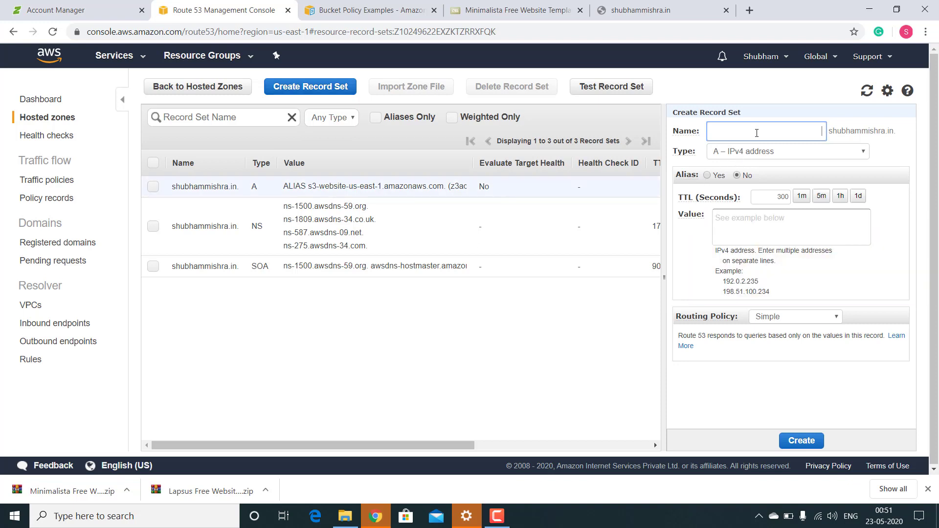
{"action": "type", "text": "www"}
{"action": "left_click", "coordinate": [731, 156]}
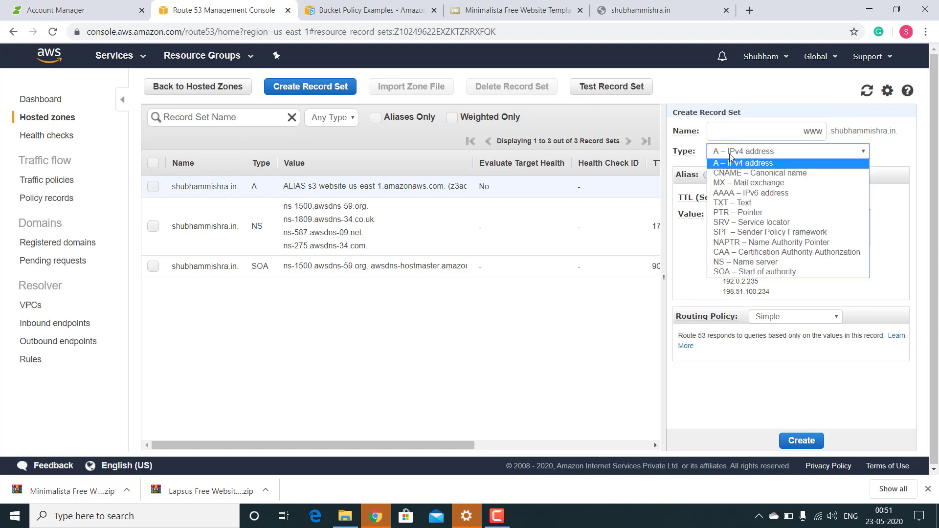
{"action": "left_click", "coordinate": [734, 174]}
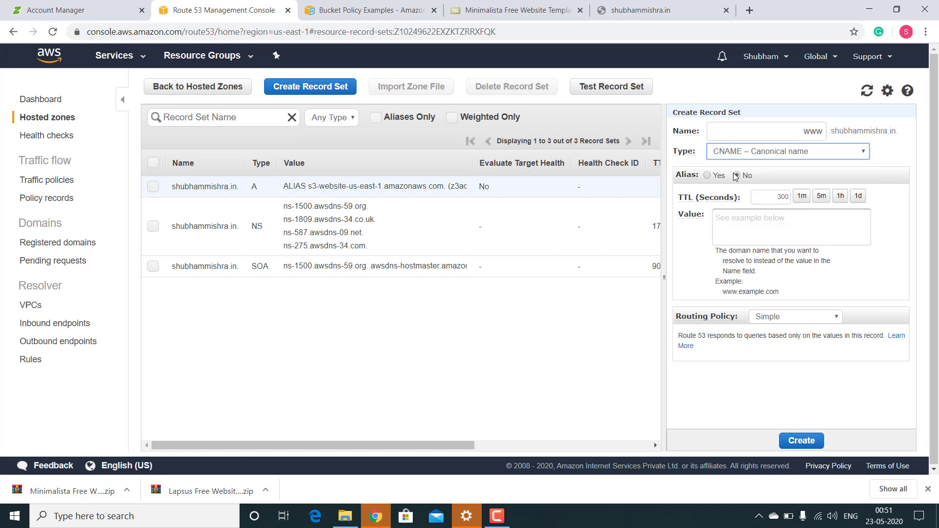
{"action": "left_click", "coordinate": [728, 211]}
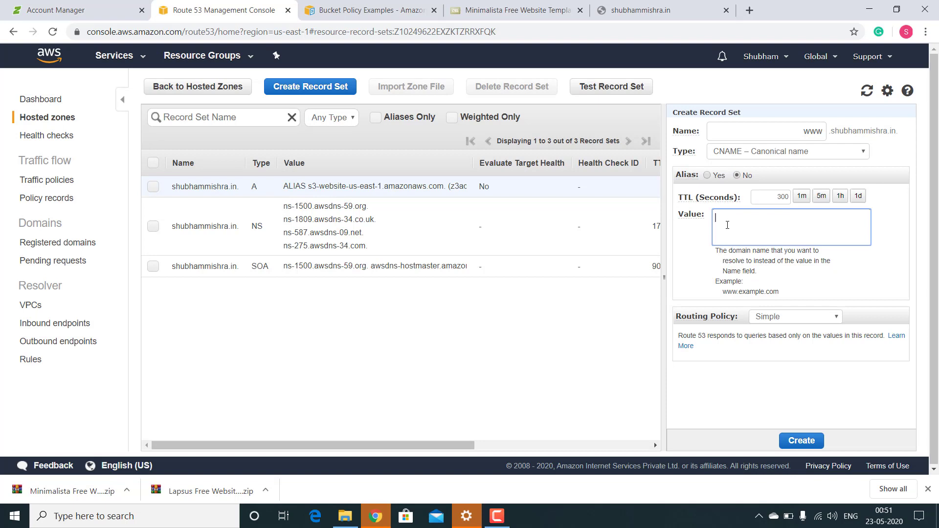
{"action": "type", "text": "shubhammishra.in"}
{"action": "left_click", "coordinate": [695, 238]}
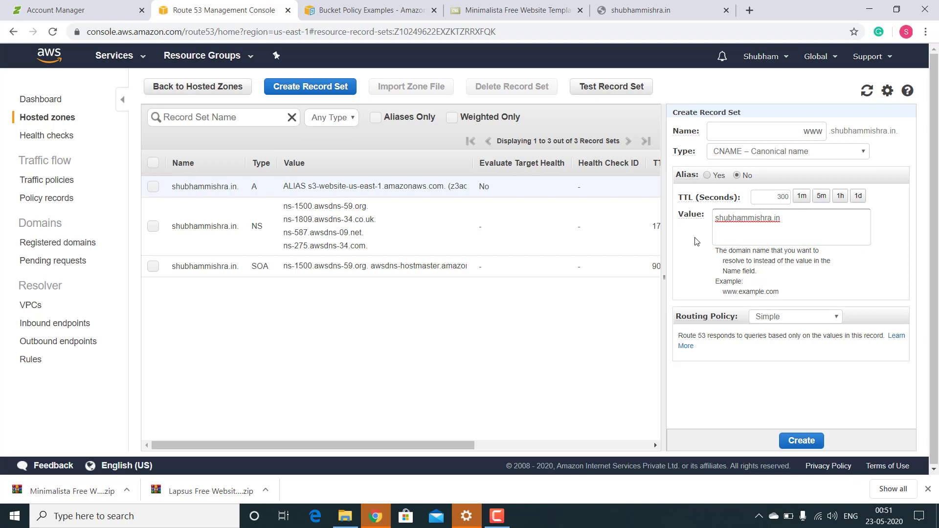
{"action": "left_click", "coordinate": [792, 441]}
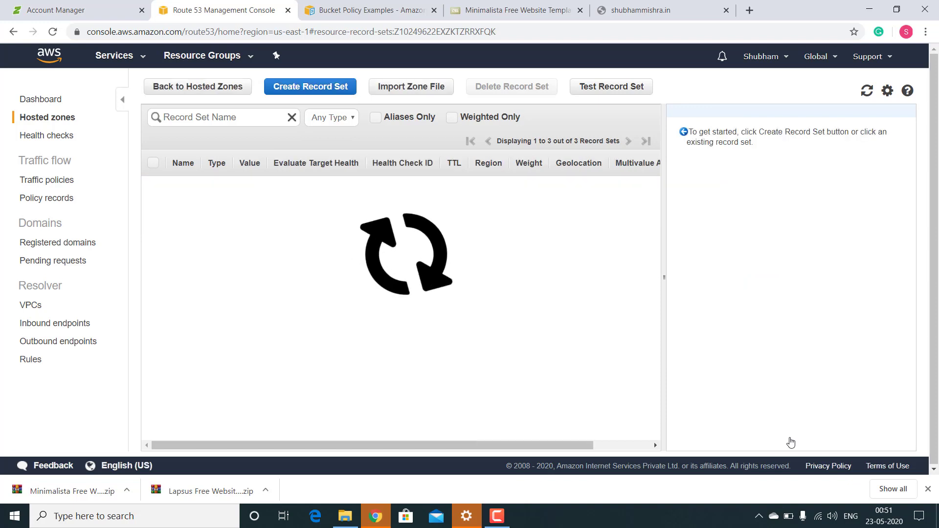
Load the bare .in domain in a new browser tab and look through the home page it serves
{"action": "left_click", "coordinate": [753, 12]}
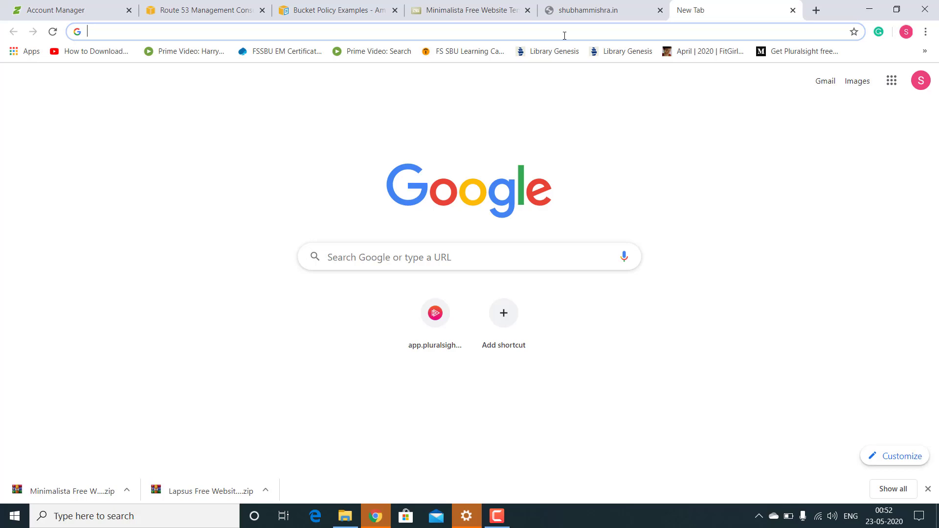
{"action": "type", "text": "shubham"}
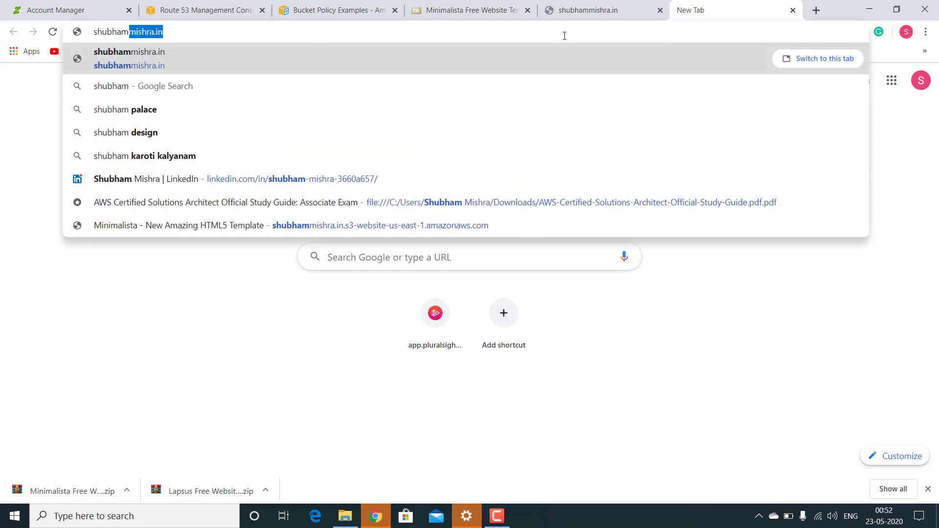
{"action": "type", "text": "mishra.in"}
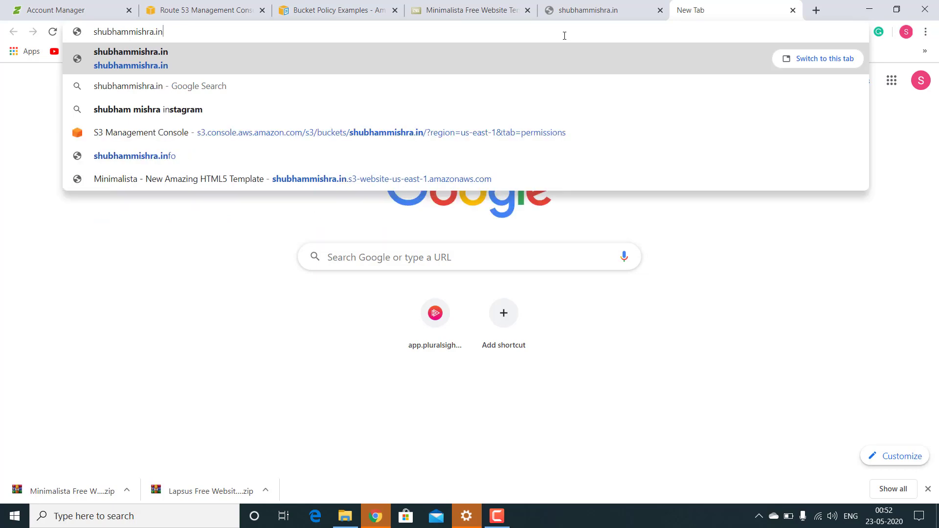
{"action": "key", "text": "Return"}
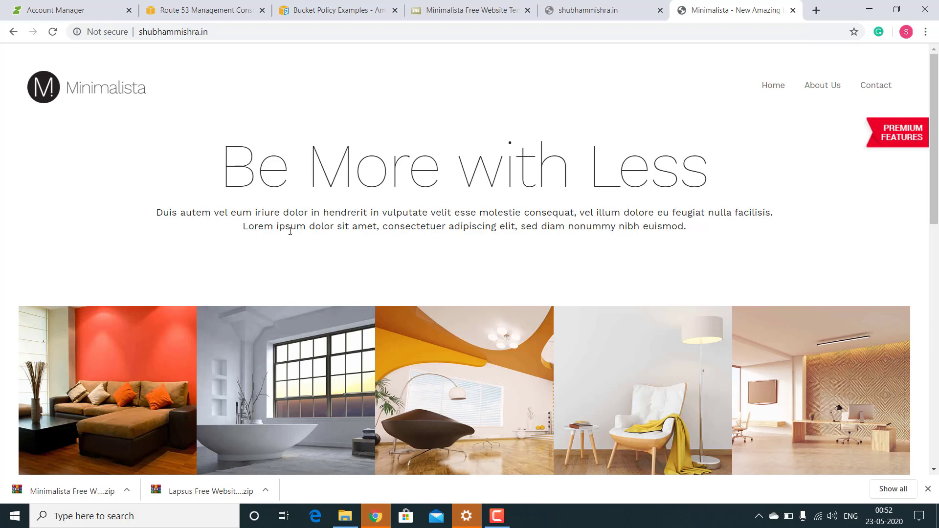
{"action": "scroll", "coordinate": [291, 231], "scroll_direction": "down", "scroll_amount": 5}
{"action": "scroll", "coordinate": [290, 231], "scroll_direction": "up", "scroll_amount": 5}
{"action": "scroll", "coordinate": [291, 231], "scroll_direction": "down", "scroll_amount": 5}
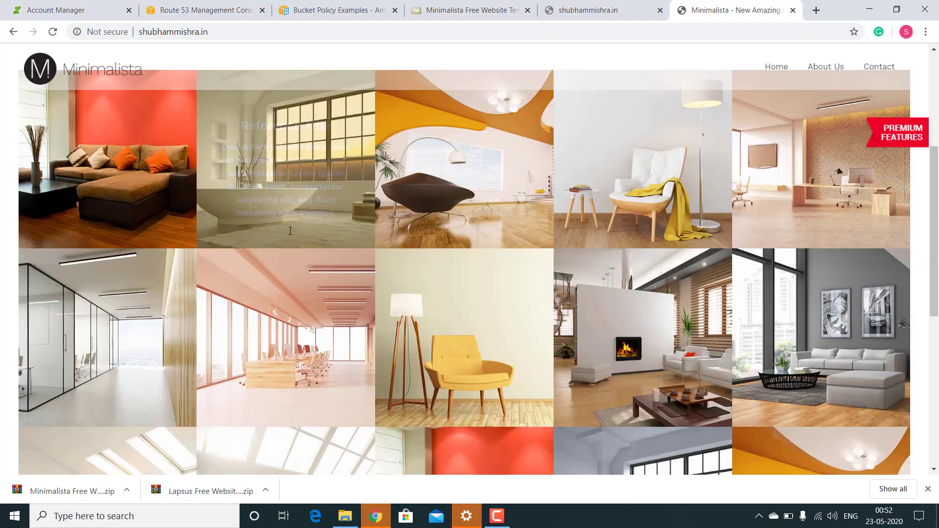
{"action": "scroll", "coordinate": [290, 231], "scroll_direction": "up", "scroll_amount": 5}
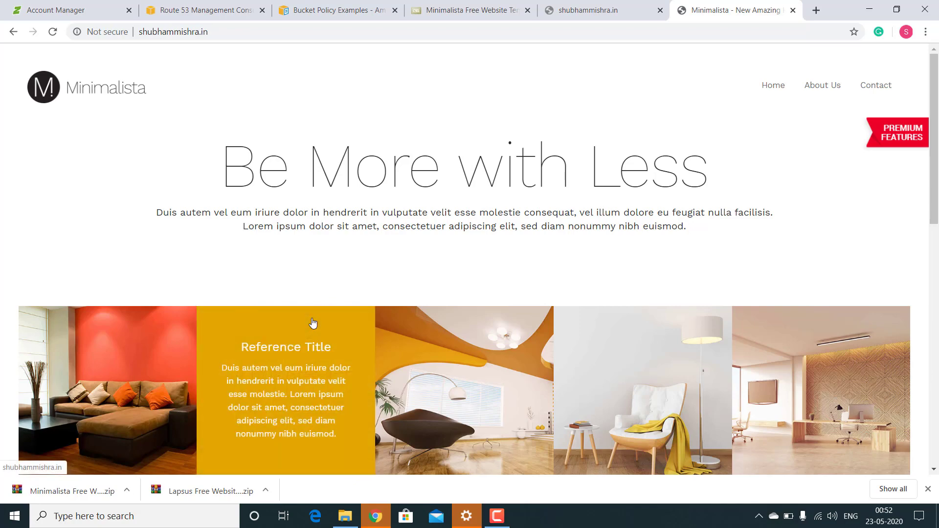
{"action": "scroll", "coordinate": [311, 321], "scroll_direction": "down", "scroll_amount": 6}
{"action": "scroll", "coordinate": [314, 323], "scroll_direction": "up", "scroll_amount": 2}
{"action": "scroll", "coordinate": [314, 323], "scroll_direction": "up", "scroll_amount": 4}
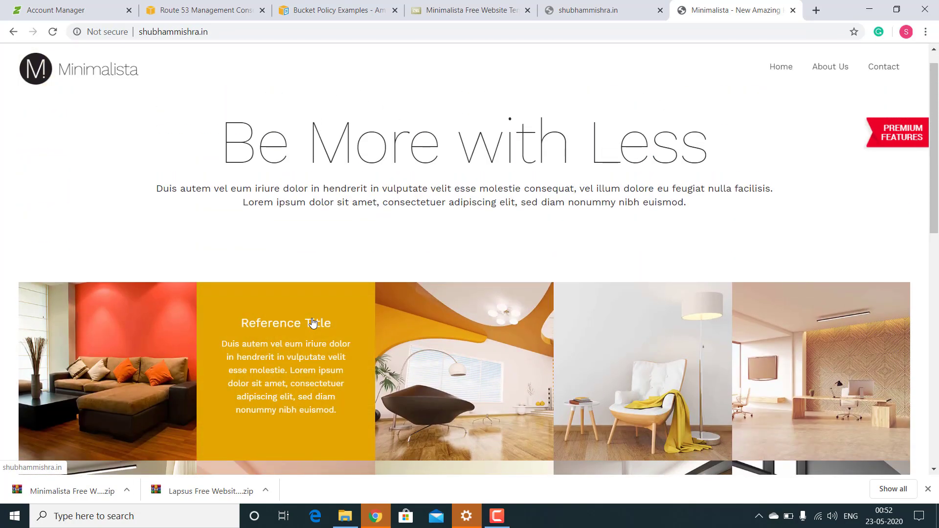